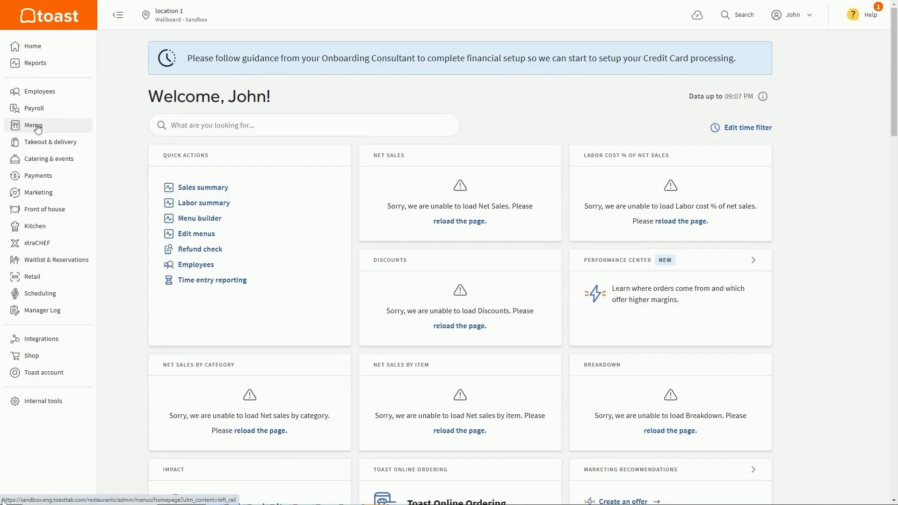
# Step: Open the Integrations section of the Toast restaurant account
pyautogui.click(25, 340)
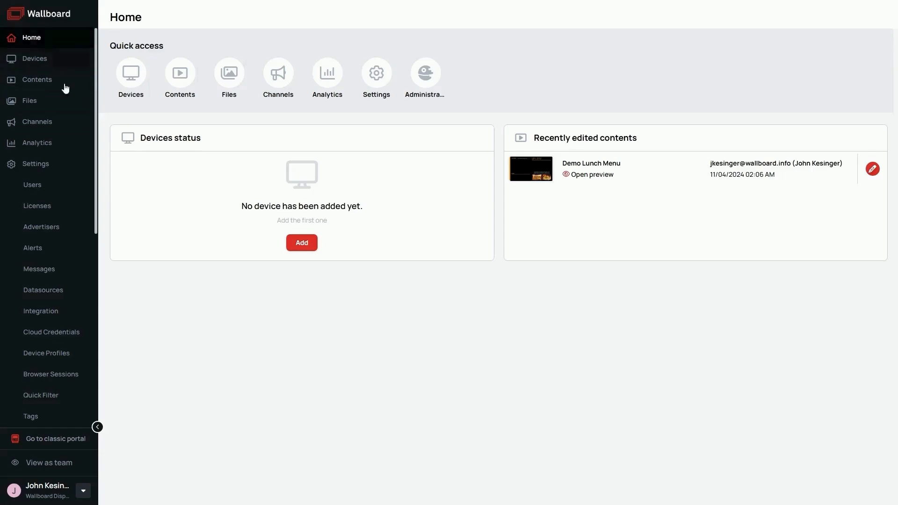
# Step: Switch to Wallboard and start adding an external datasource of the Toast type
pyautogui.click(36, 163)
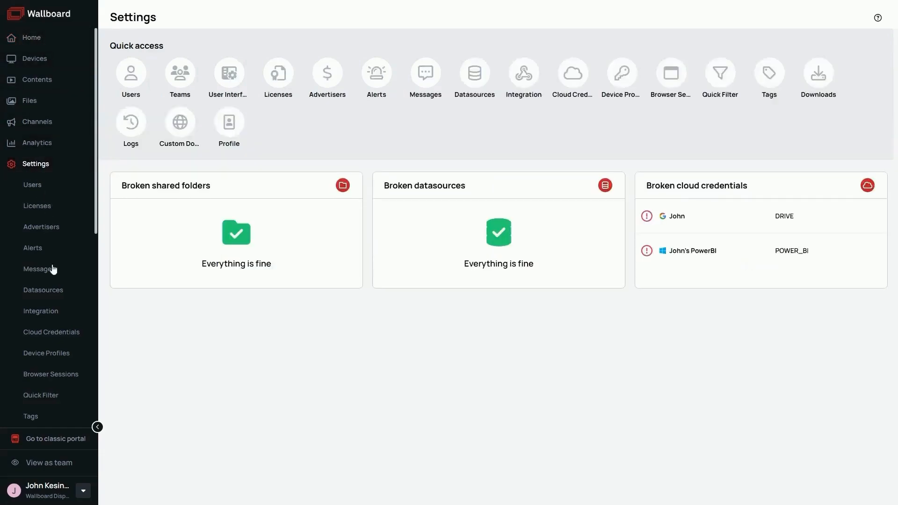
pyautogui.click(52, 289)
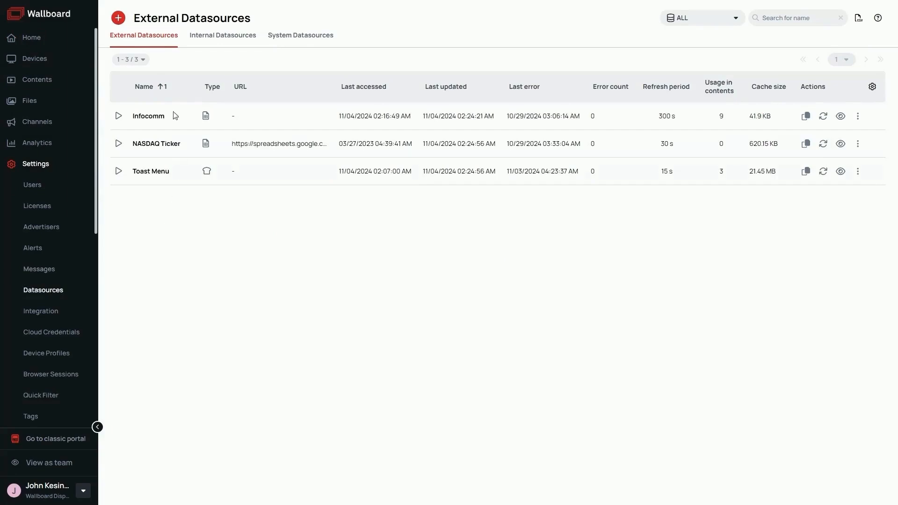
pyautogui.click(119, 20)
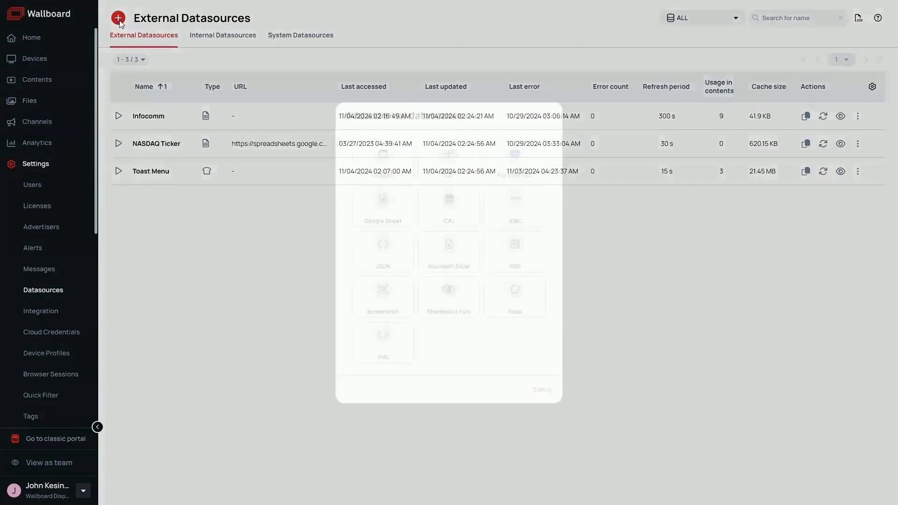
pyautogui.click(525, 304)
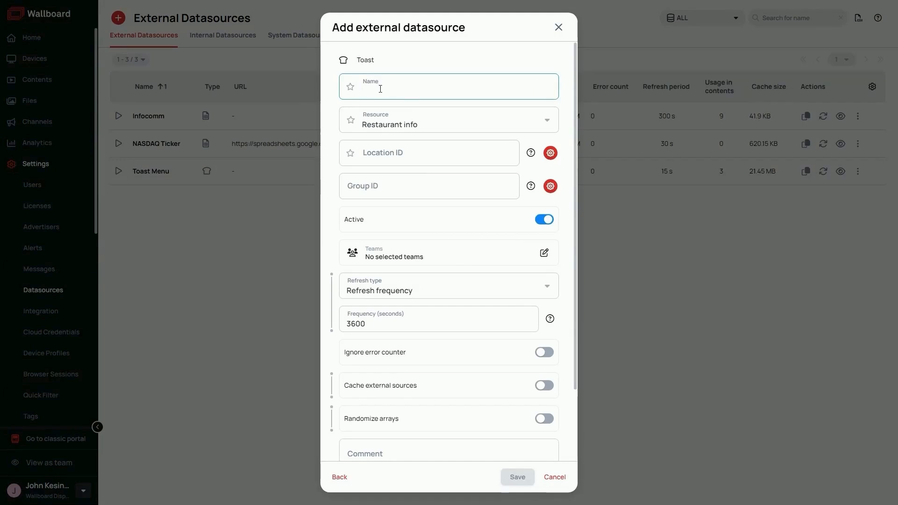
# Step: Name the datasource Demo Menu and set its resource to Restaurant menu and stock flatten
pyautogui.write('Demo Menu')
pyautogui.click(365, 129)
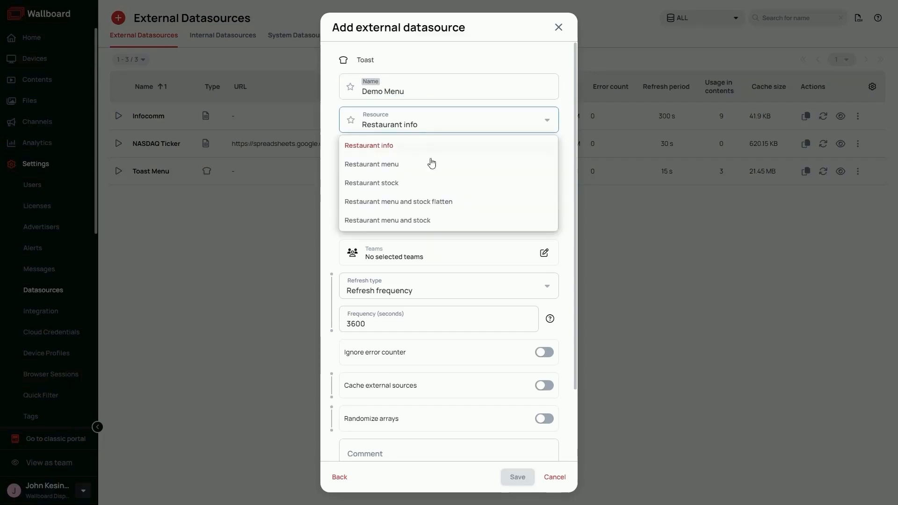
pyautogui.click(454, 207)
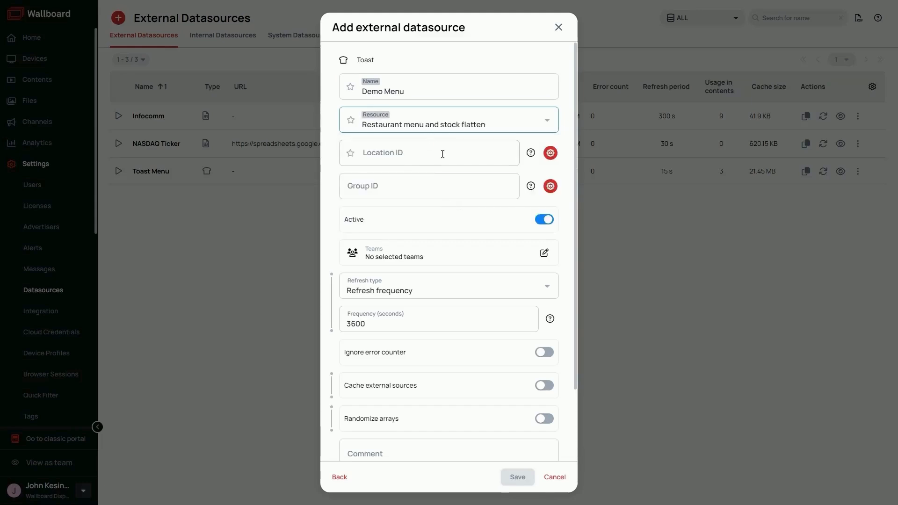
# Step: Enter Demo_Menu as both the Location ID and the Group ID of the datasource
pyautogui.click(423, 156)
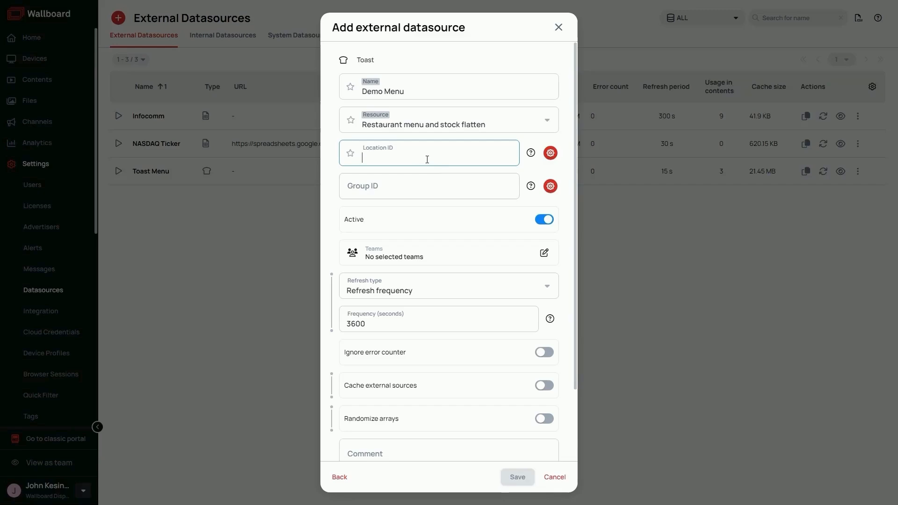
pyautogui.write('Dem')
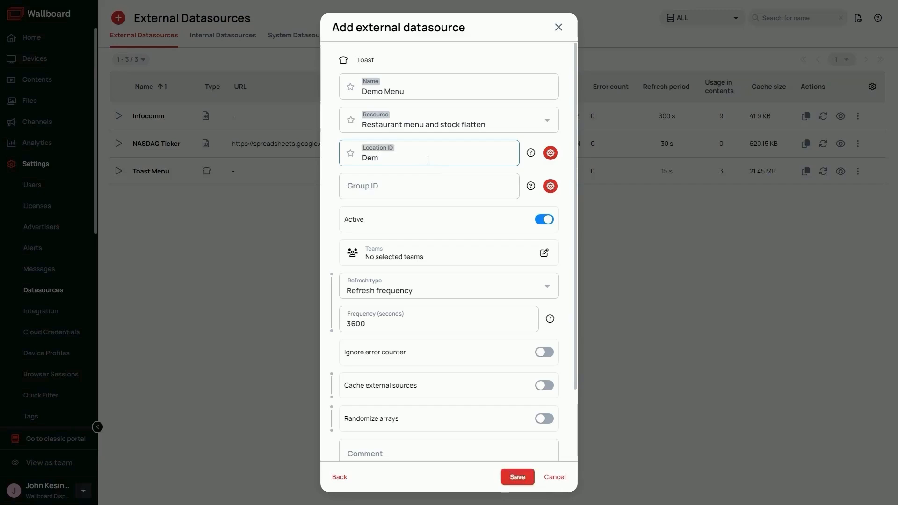
pyautogui.write('o_Menu')
pyautogui.click(421, 185)
pyautogui.write('D')
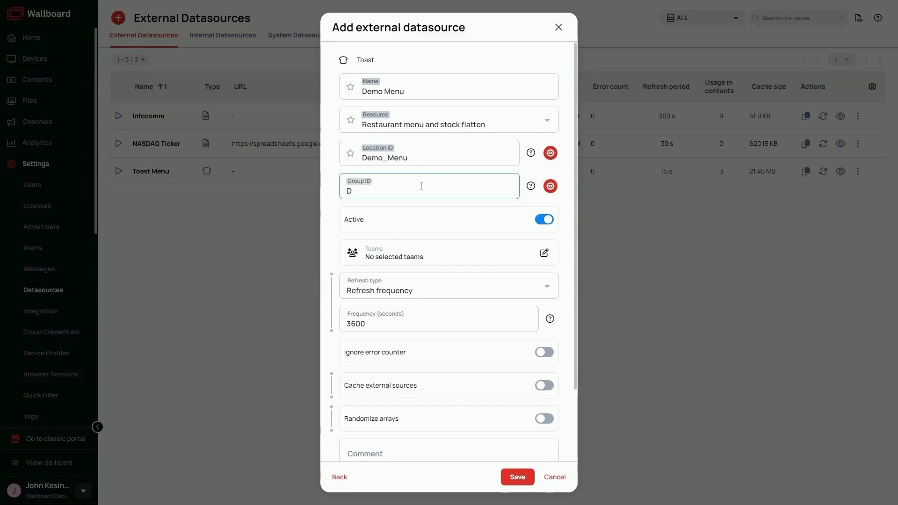
pyautogui.write('emo_Menu')
# Step: Set the refresh frequency to 300 seconds, enable caching of external sources, and save the datasource
pyautogui.scroll(-2, 419, 322)
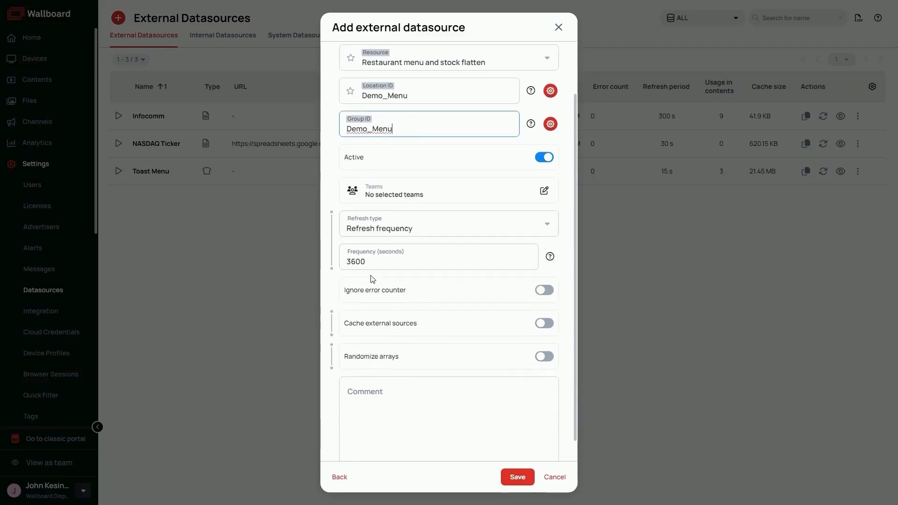
pyautogui.doubleClick(358, 262)
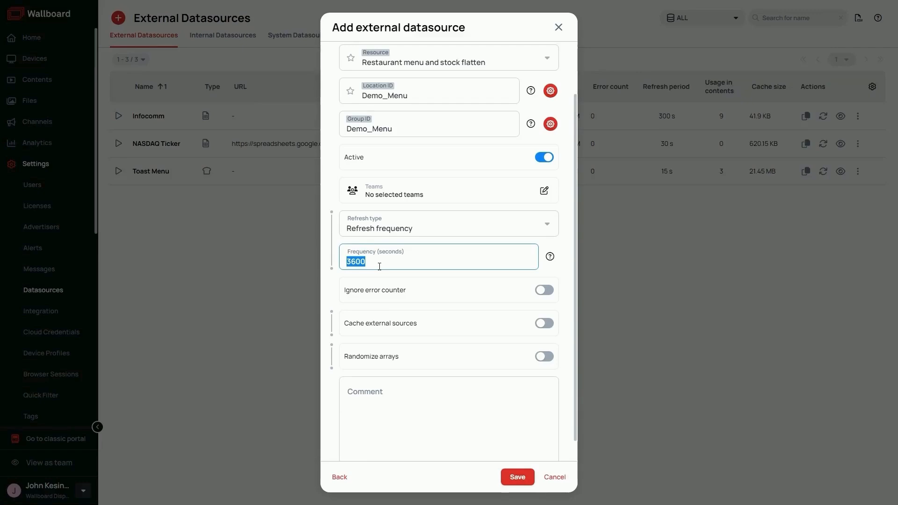
pyautogui.write('300')
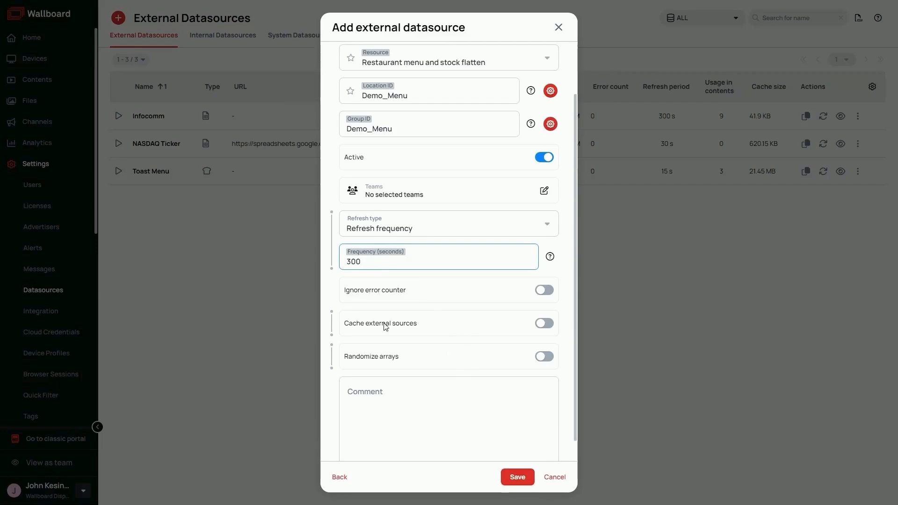
pyautogui.click(544, 323)
pyautogui.scroll(-3, 521, 376)
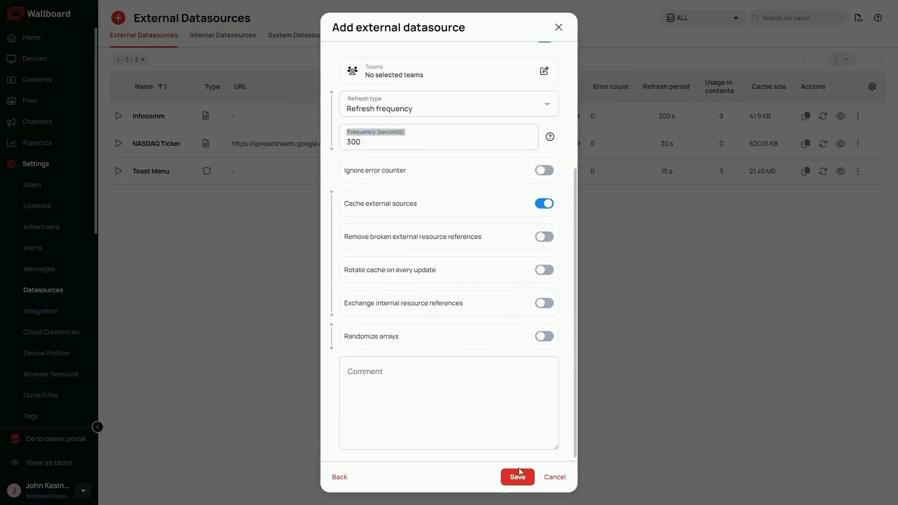
pyautogui.click(524, 479)
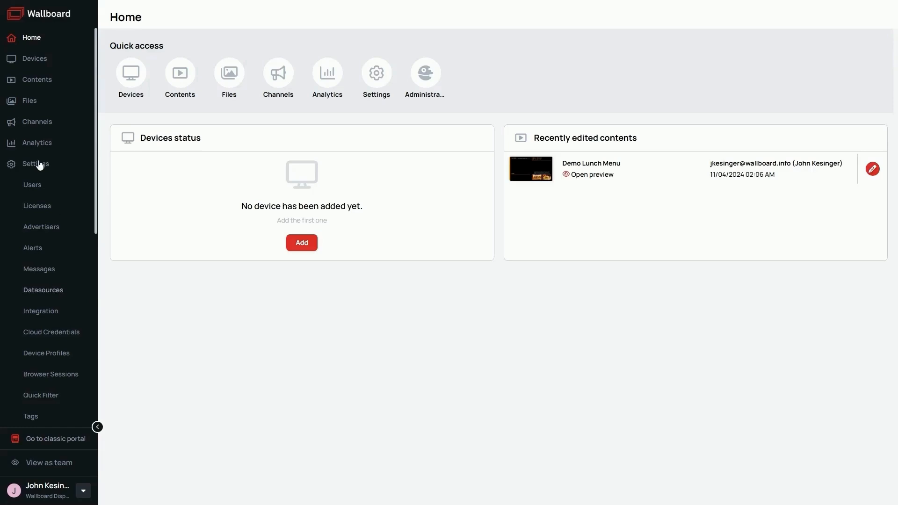
# Step: Create a TV display content named Toast Menu in 1920 x 1080 Full HD 16:9 landscape and open it in the editor
pyautogui.click(42, 85)
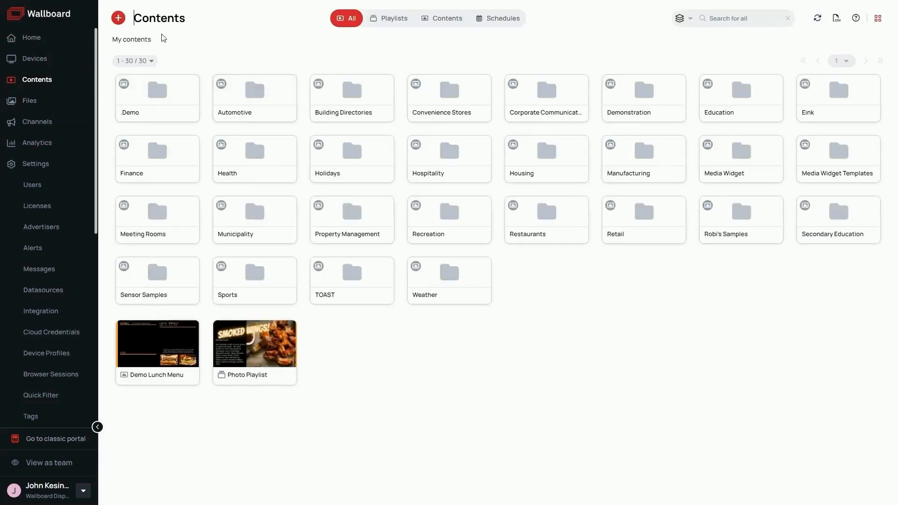
pyautogui.click(120, 19)
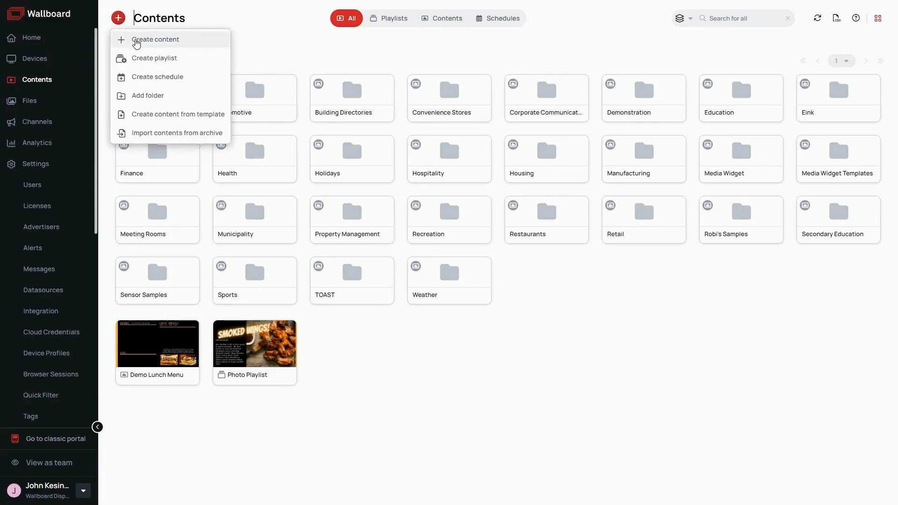
pyautogui.click(155, 41)
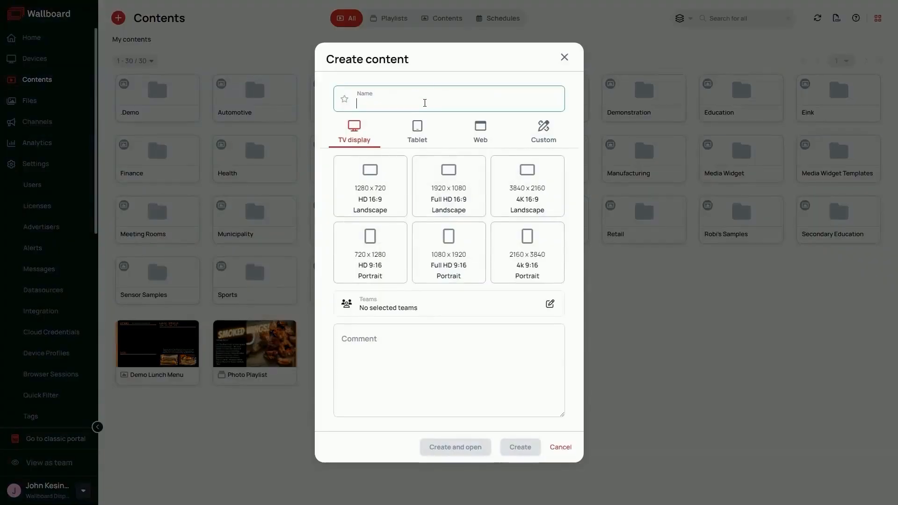
pyautogui.write('To')
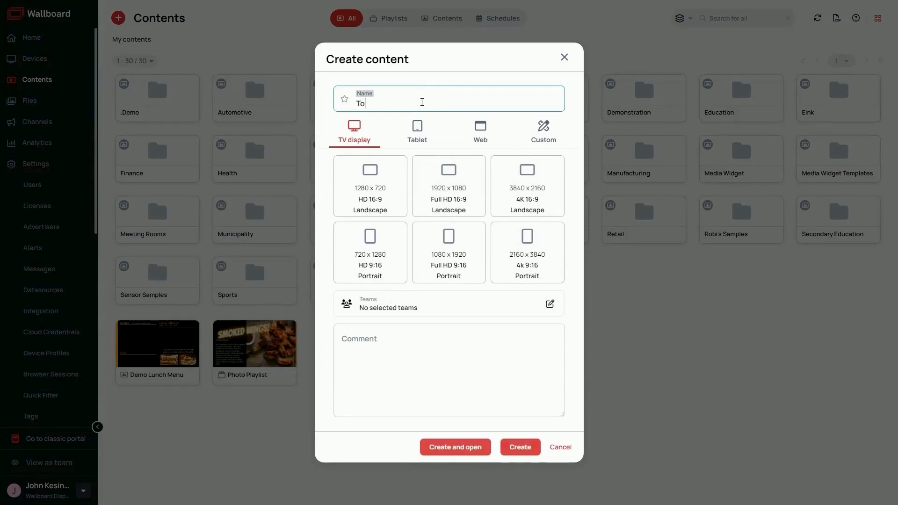
pyautogui.write('ast Menu')
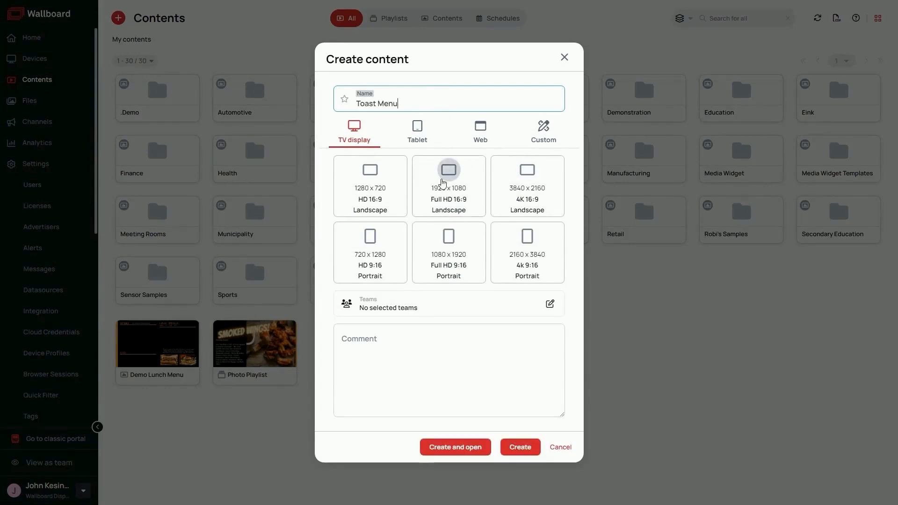
pyautogui.click(450, 189)
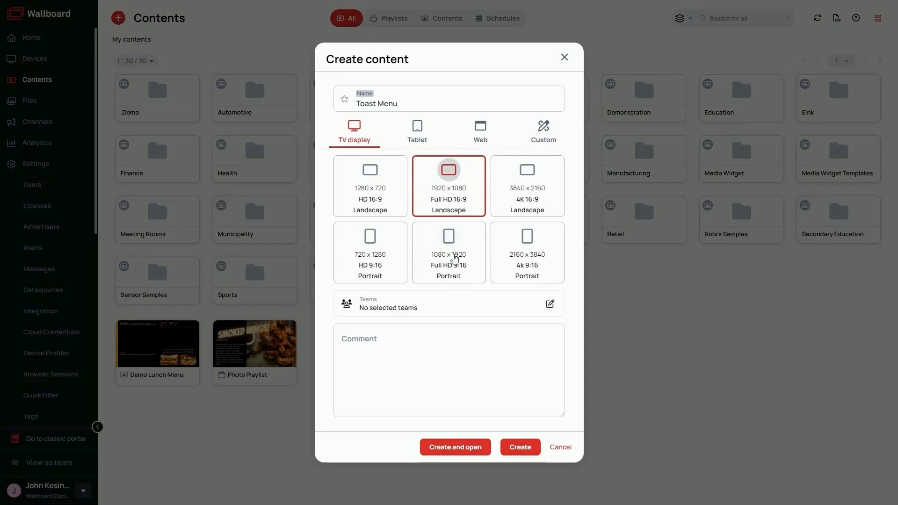
pyautogui.click(451, 448)
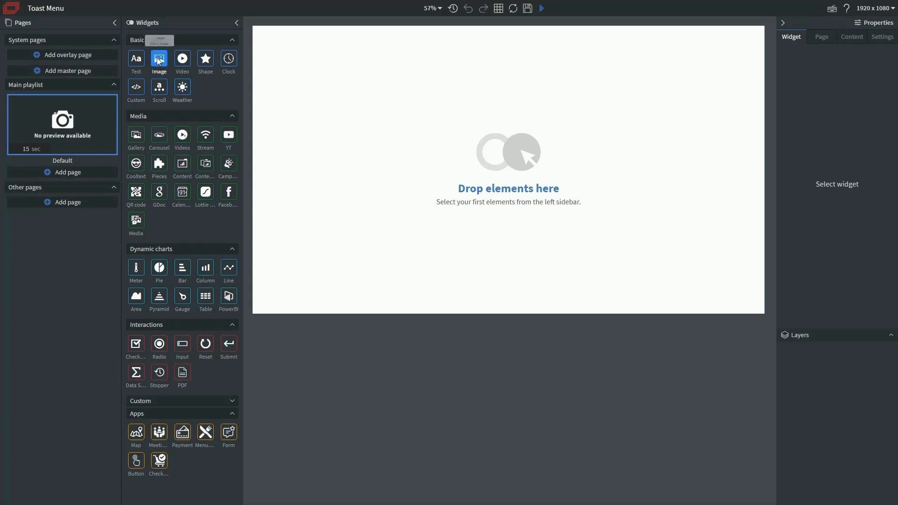
# Step: Add an Image widget to the empty page and stretch it to the full width and height of the canvas
pyautogui.moveTo(162, 57); pyautogui.dragTo(269, 37)
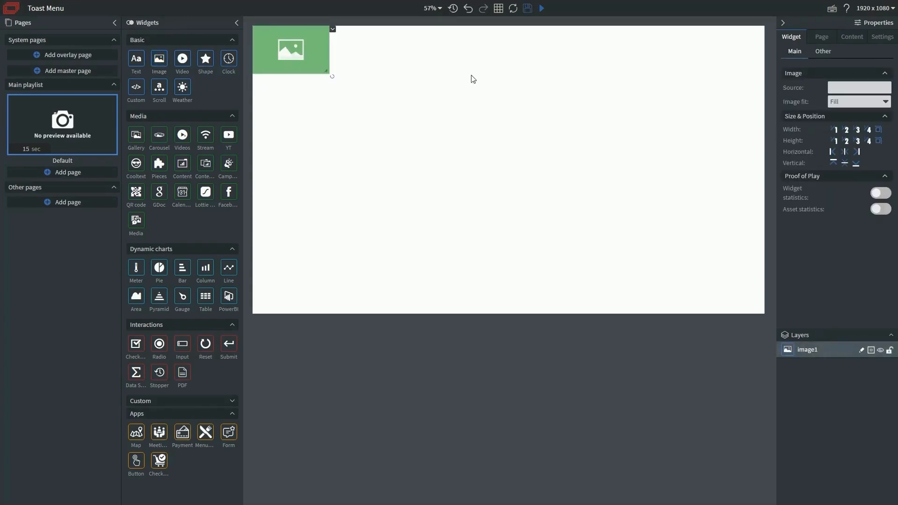
pyautogui.moveTo(326, 73); pyautogui.dragTo(532, 158)
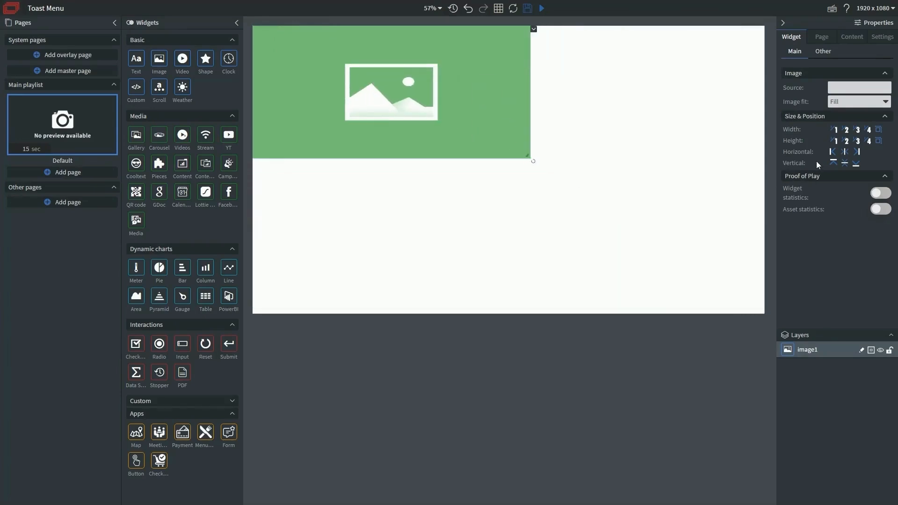
pyautogui.click(836, 130)
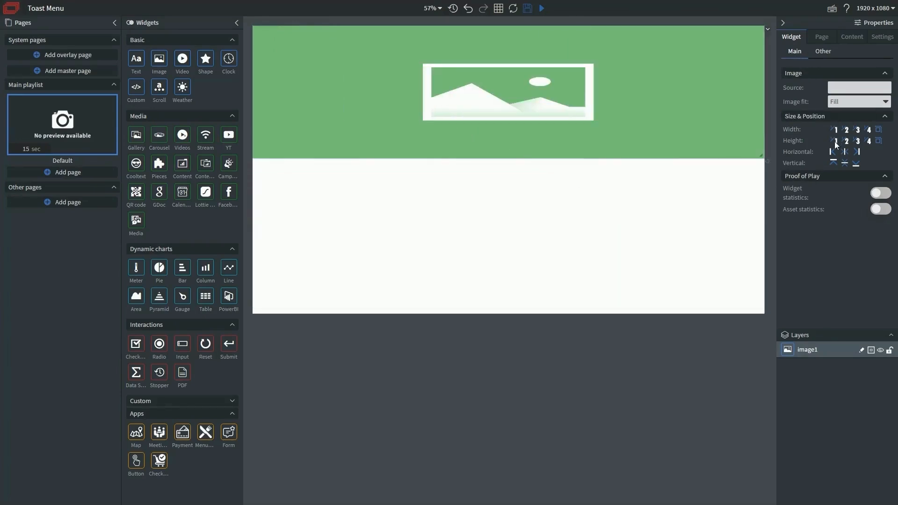
pyautogui.click(836, 141)
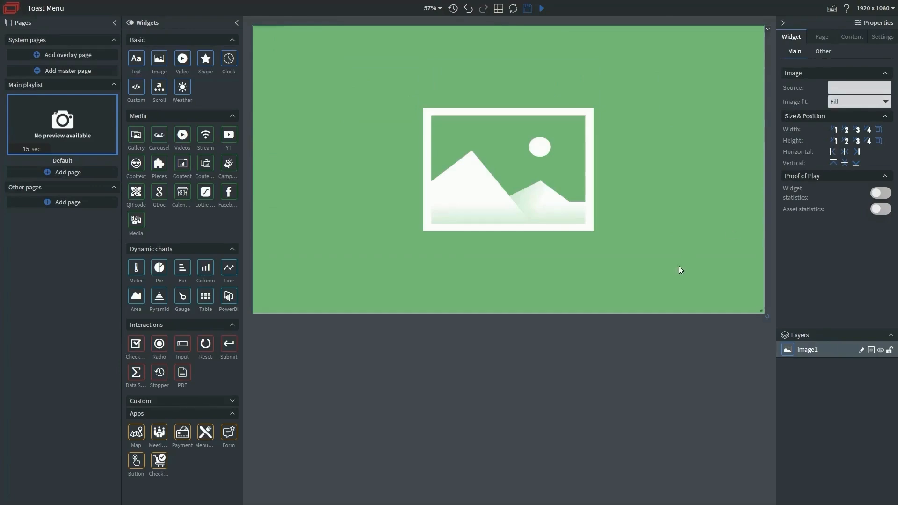
# Step: Upload Menu BG.png from the Desktop folder without assigning a team and use it as the image widget's source
pyautogui.click(852, 88)
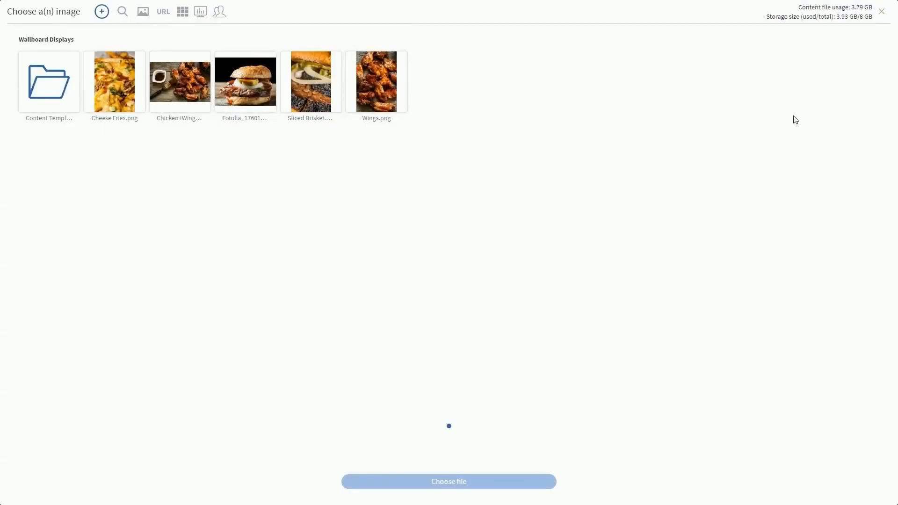
pyautogui.click(102, 11)
pyautogui.click(129, 17)
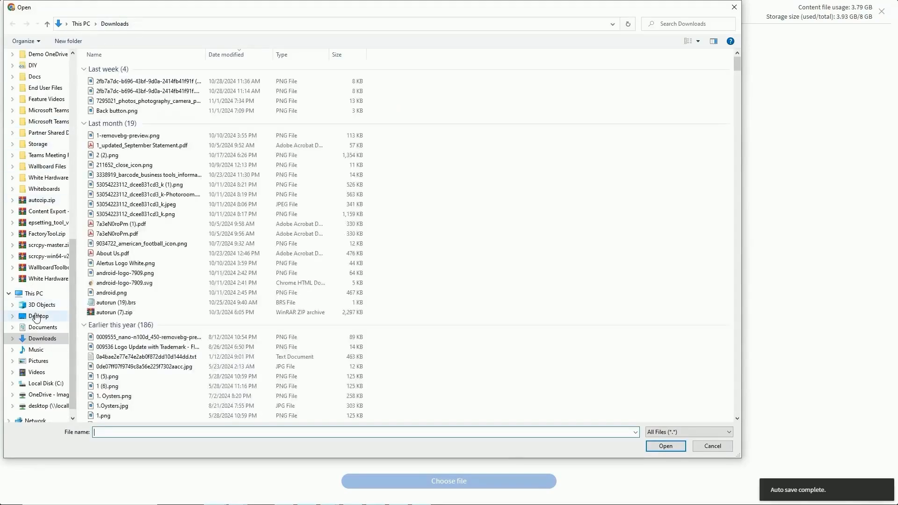
pyautogui.click(38, 316)
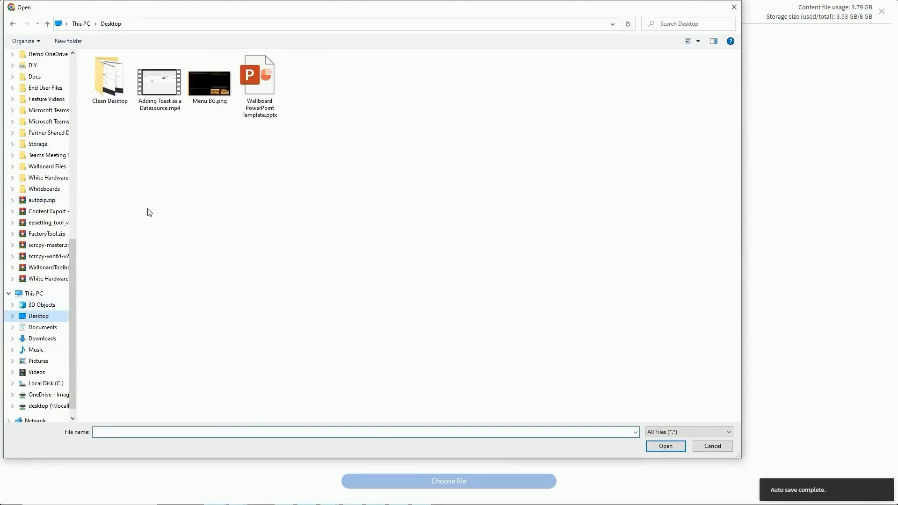
pyautogui.click(212, 100)
pyautogui.click(652, 447)
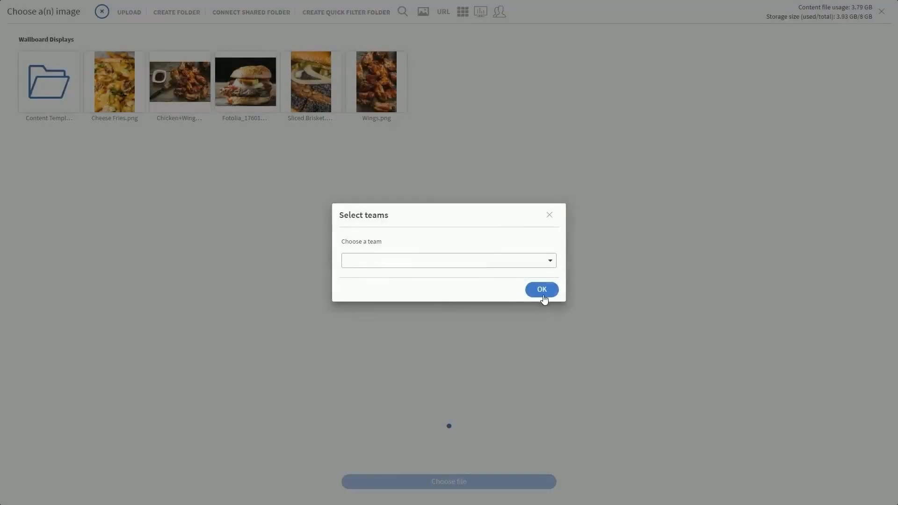
pyautogui.click(542, 289)
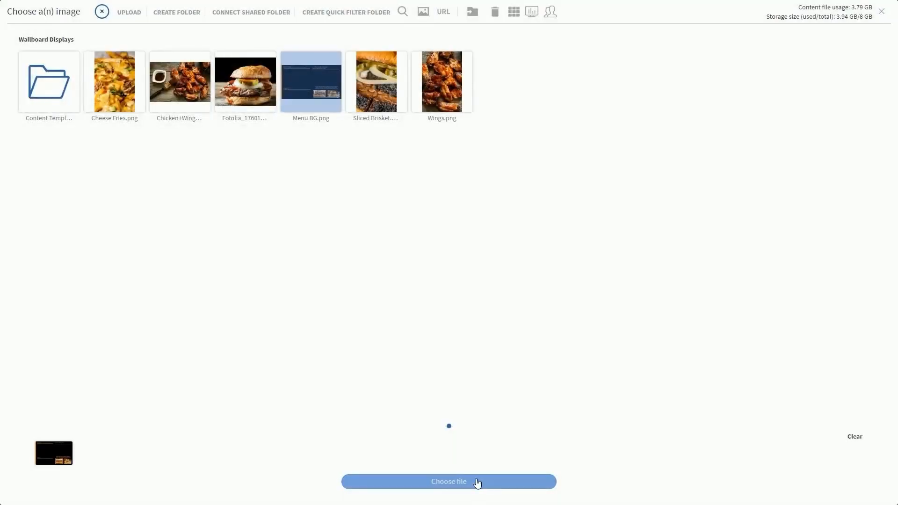
pyautogui.click(477, 482)
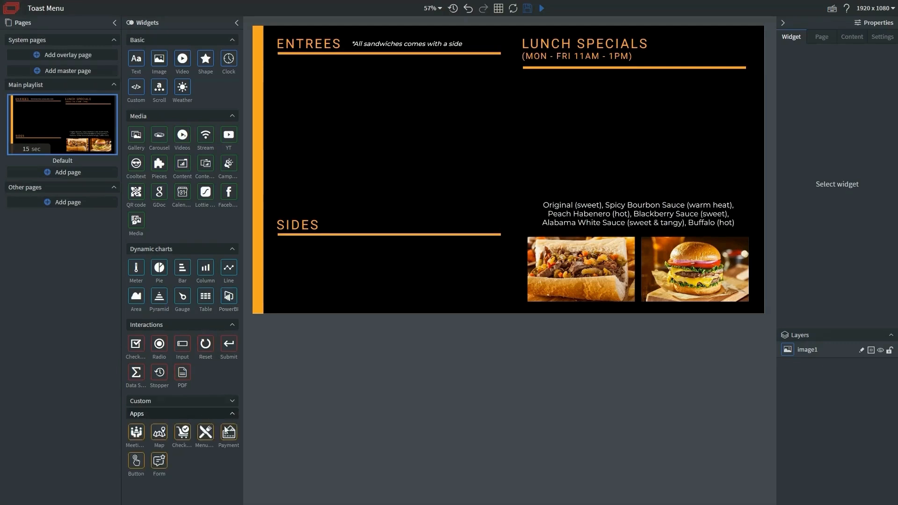
# Step: Place a Menuboard app widget below the ENTREES heading and enlarge it to fill the area above SIDES
pyautogui.moveTo(206, 437); pyautogui.dragTo(313, 85)
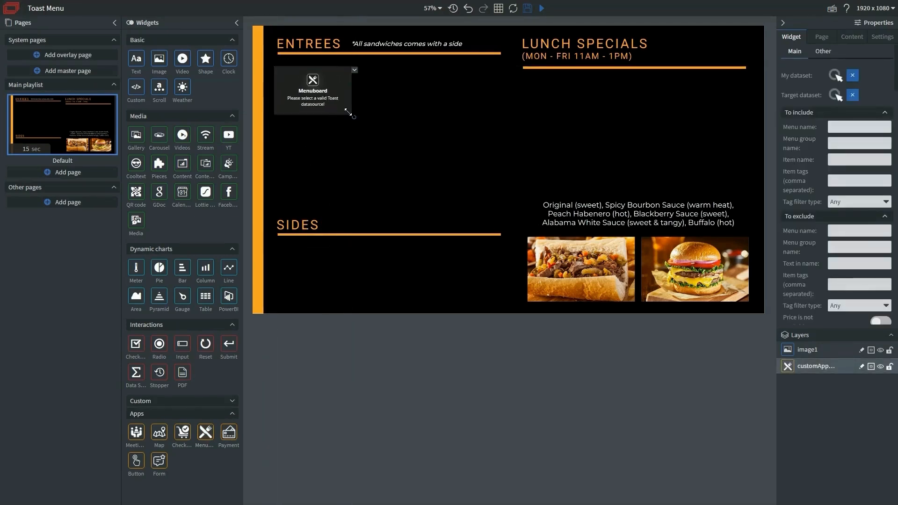
pyautogui.moveTo(350, 119); pyautogui.dragTo(503, 212)
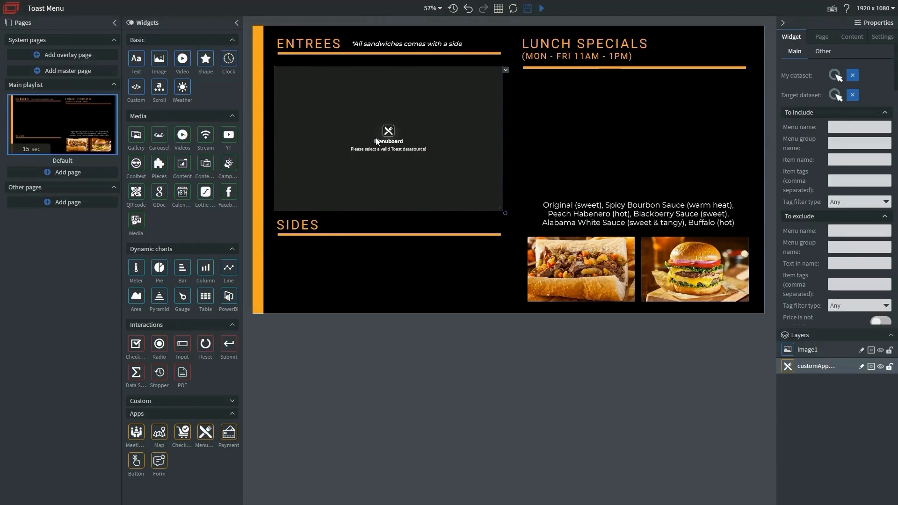
pyautogui.hotkey('ctrl', 'd')
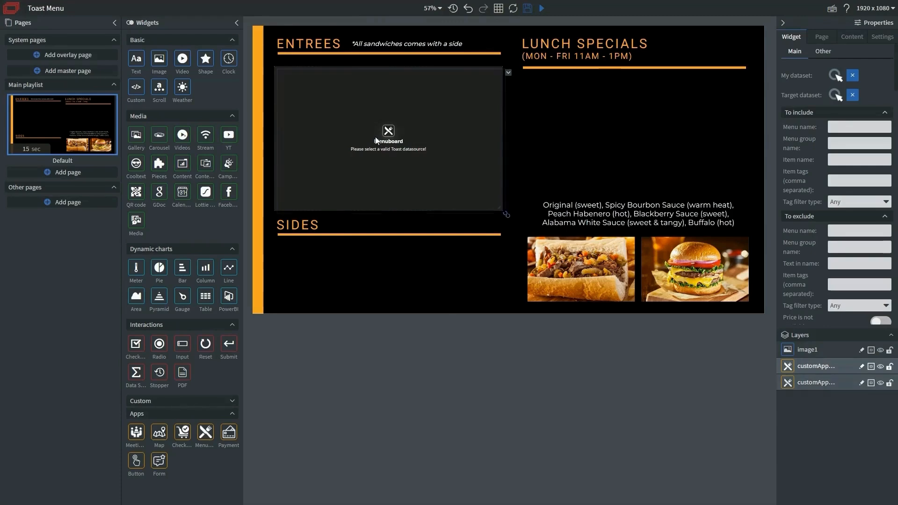
pyautogui.moveTo(376, 140); pyautogui.dragTo(390, 309)
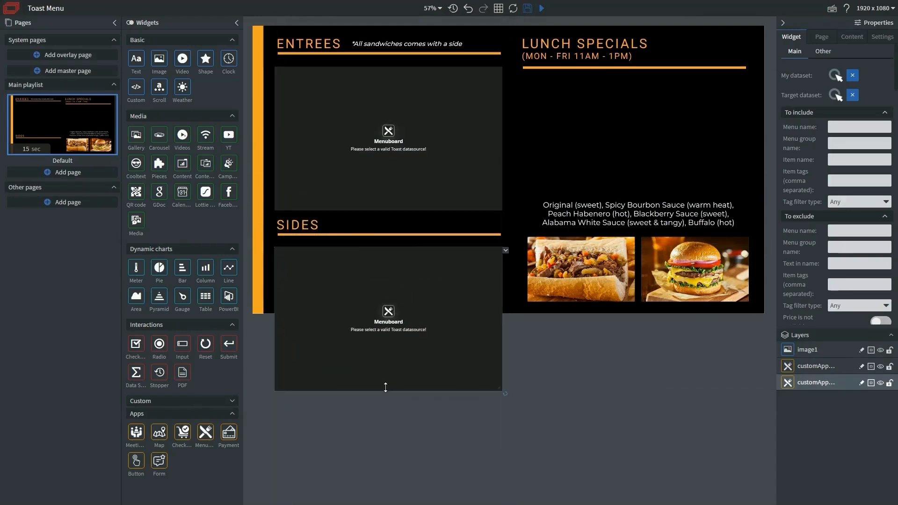
pyautogui.moveTo(385, 388); pyautogui.dragTo(395, 301)
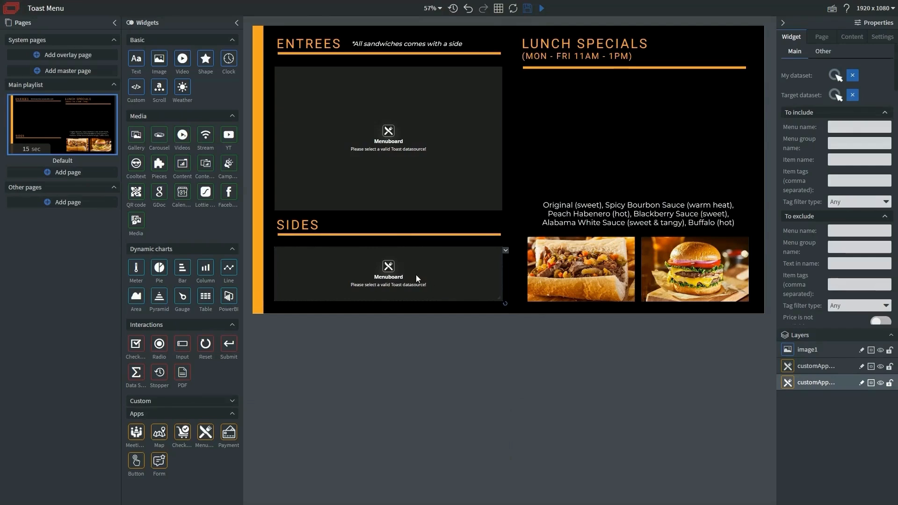
pyautogui.press('Delete')
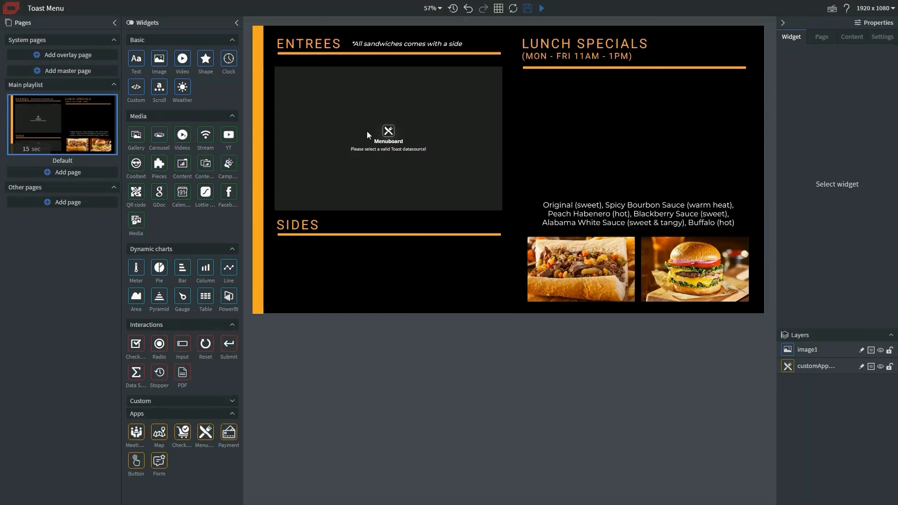
# Step: Switch to the Toast admin site, open the Demo Restaurant menu and review its name and groups
pyautogui.click(363, 129)
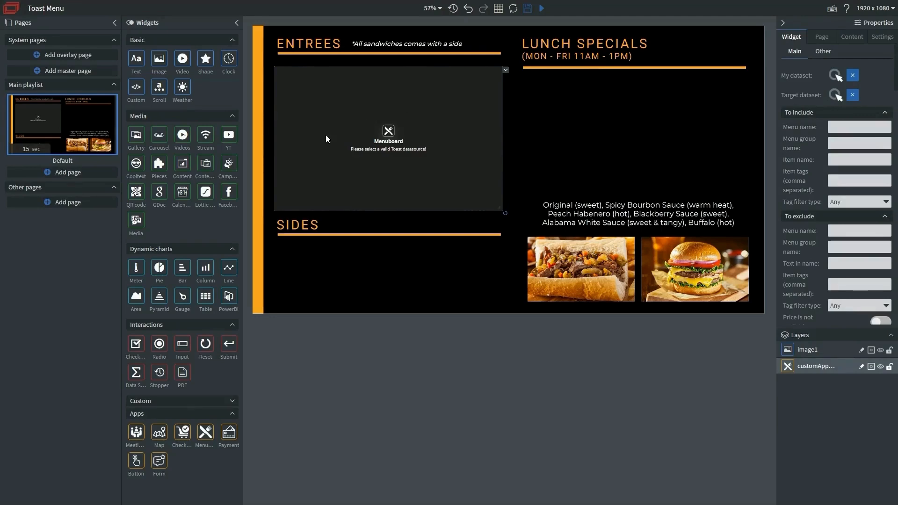
pyautogui.moveTo(1, 188); pyautogui.dragTo(213, 5)
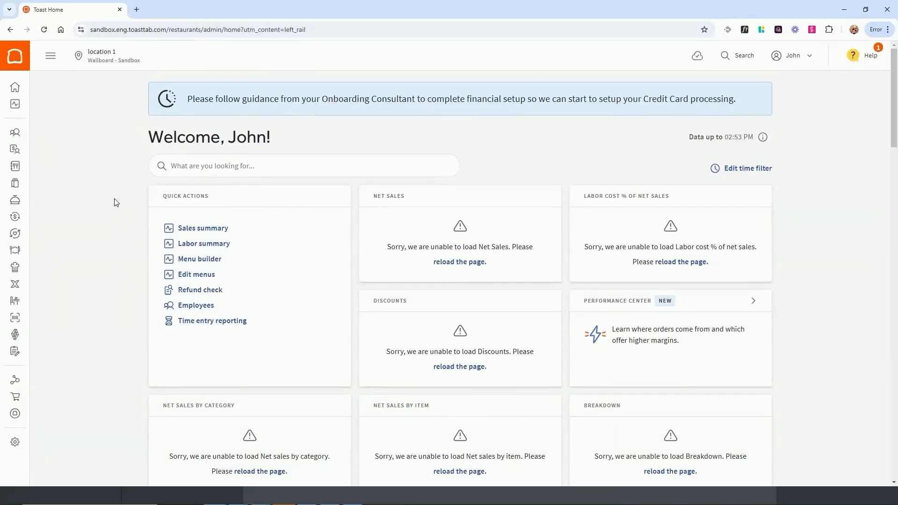
pyautogui.click(27, 167)
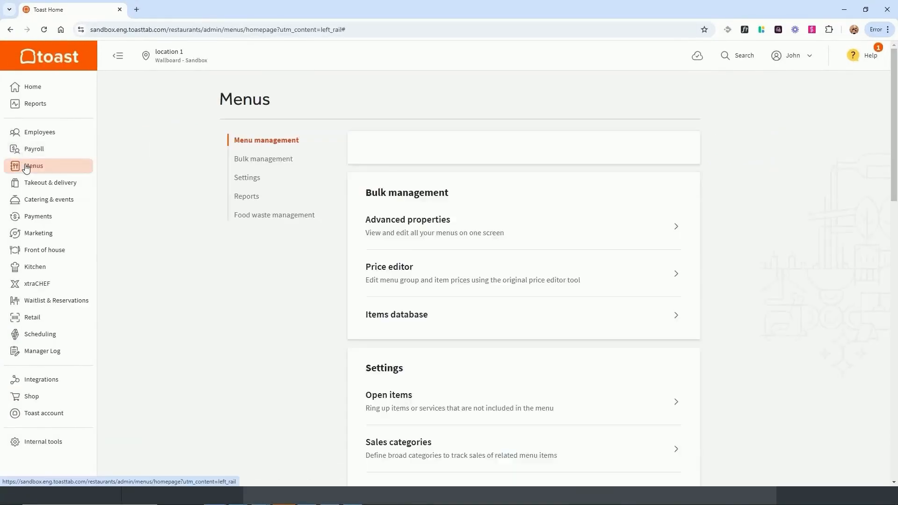
pyautogui.click(576, 199)
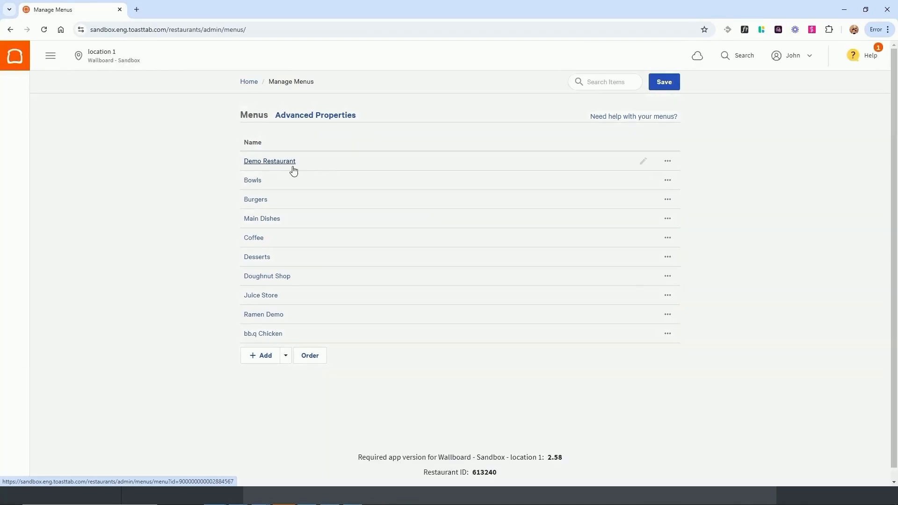
pyautogui.click(253, 163)
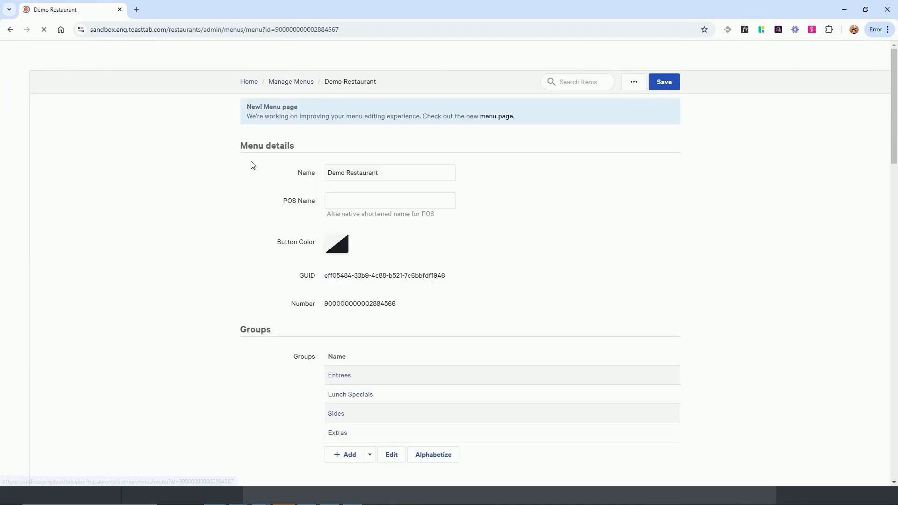
pyautogui.moveTo(445, 173); pyautogui.dragTo(330, 165)
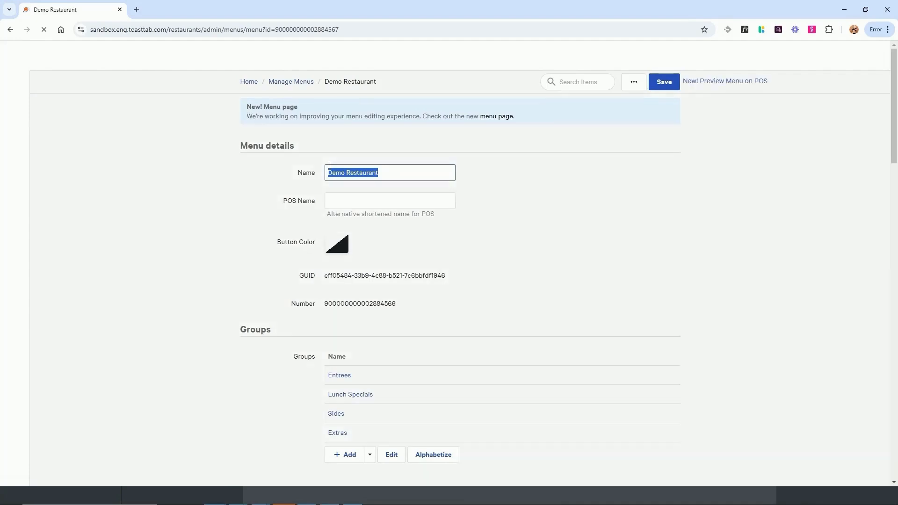
pyautogui.click(734, 208)
pyautogui.scroll(-1, 673, 253)
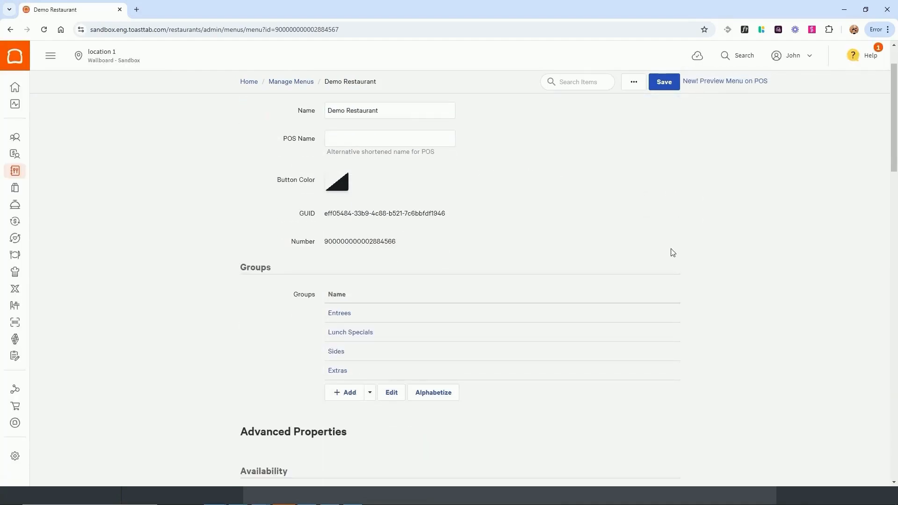
pyautogui.scroll(-1, 425, 309)
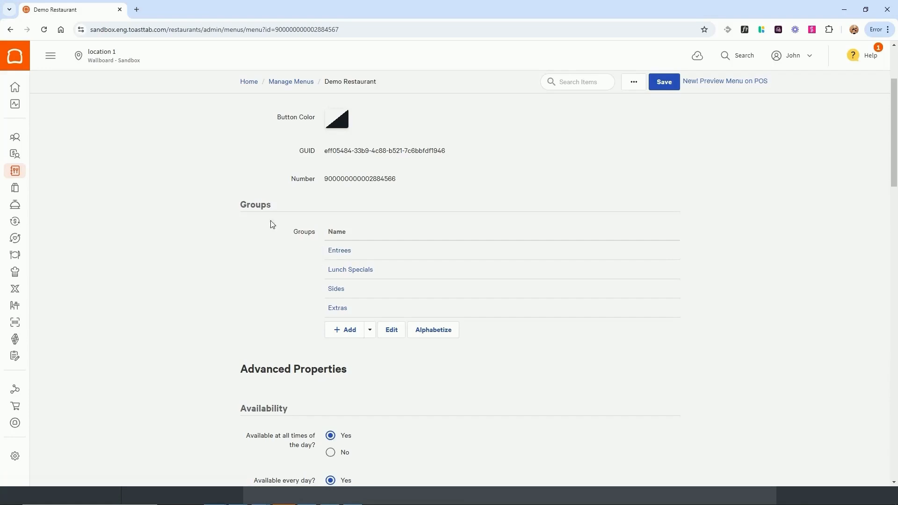
# Step: Open the Entrees menu group in Toast and review its items and prices
pyautogui.click(347, 254)
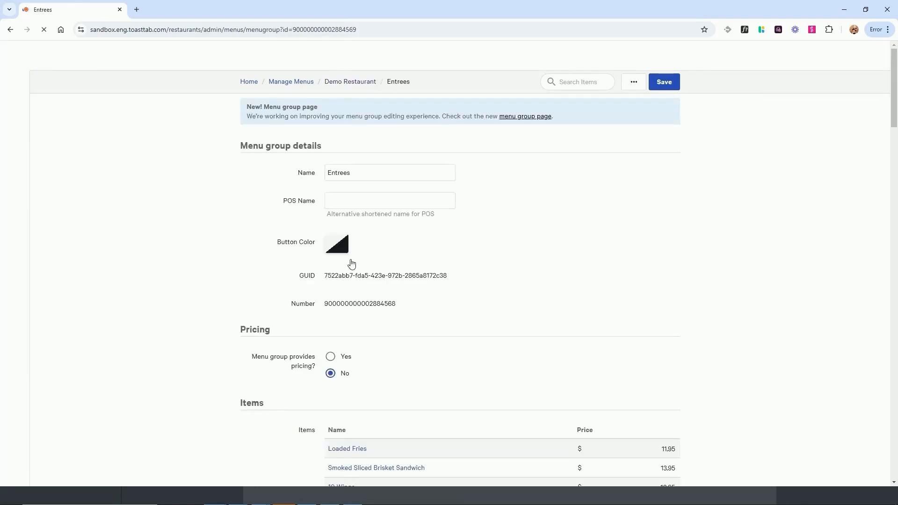
pyautogui.scroll(-5, 595, 290)
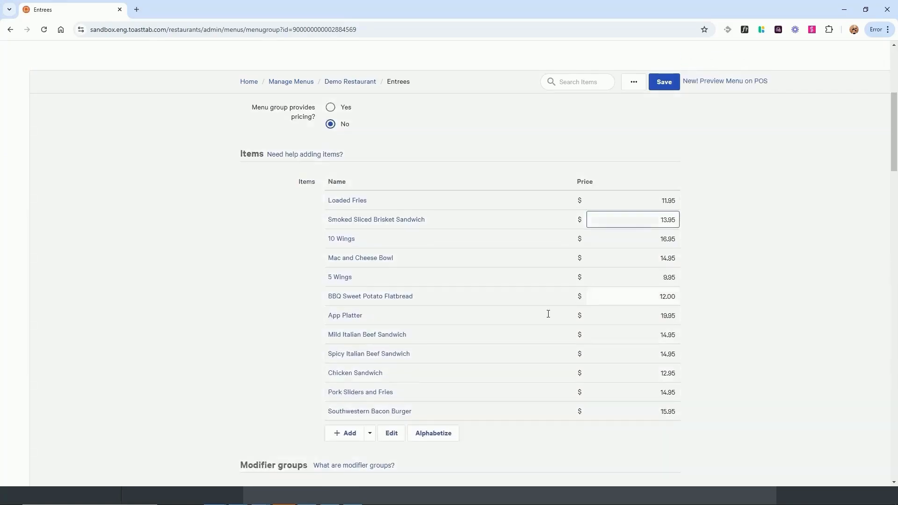
pyautogui.scroll(5, 431, 247)
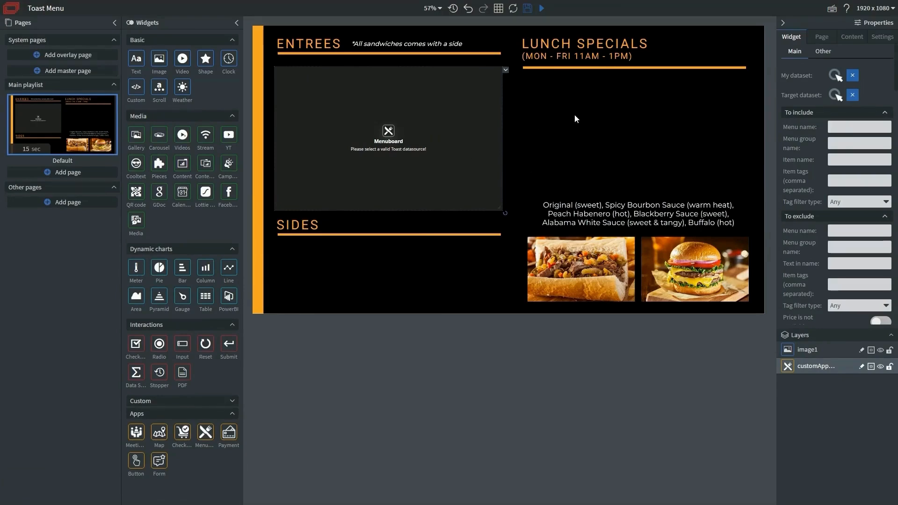
# Step: Back in Wallboard, set the font color of the Menuboard widget's item names and prices to white
pyautogui.scroll(-10, 847, 162)
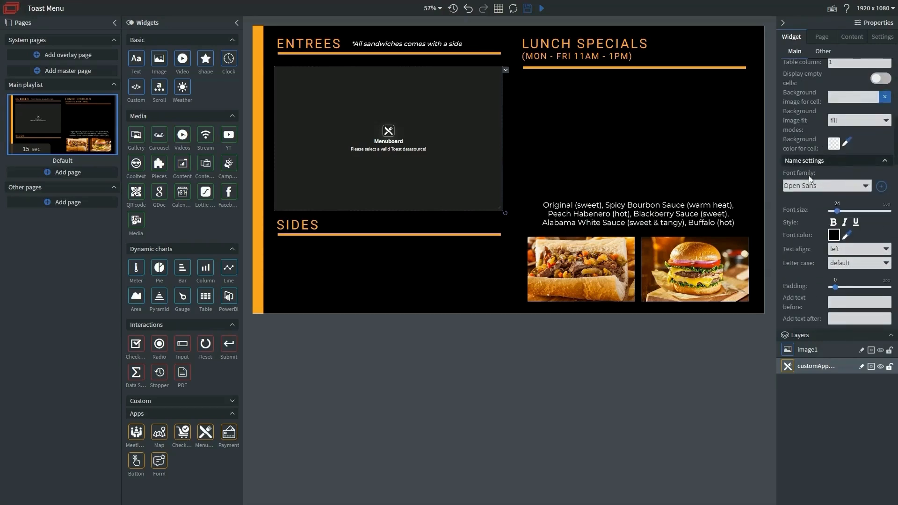
pyautogui.click(835, 237)
pyautogui.scroll(-4, 831, 248)
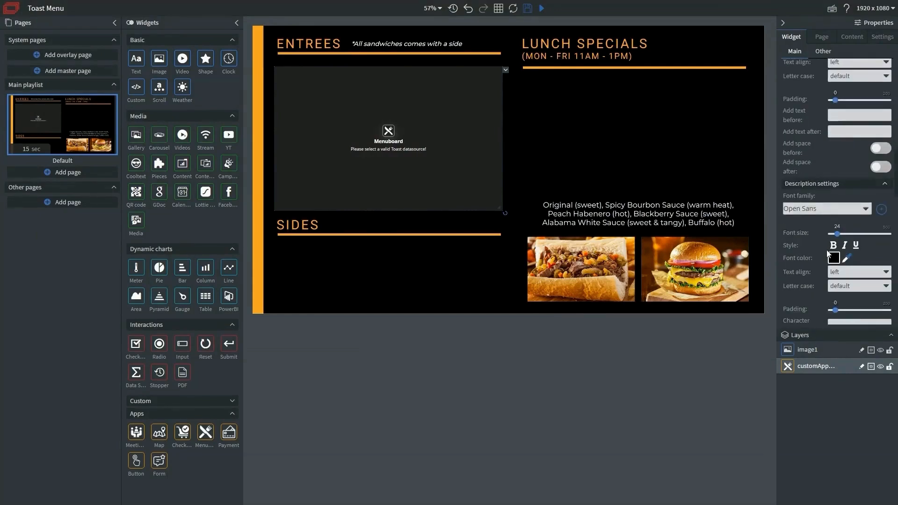
pyautogui.scroll(-4, 828, 257)
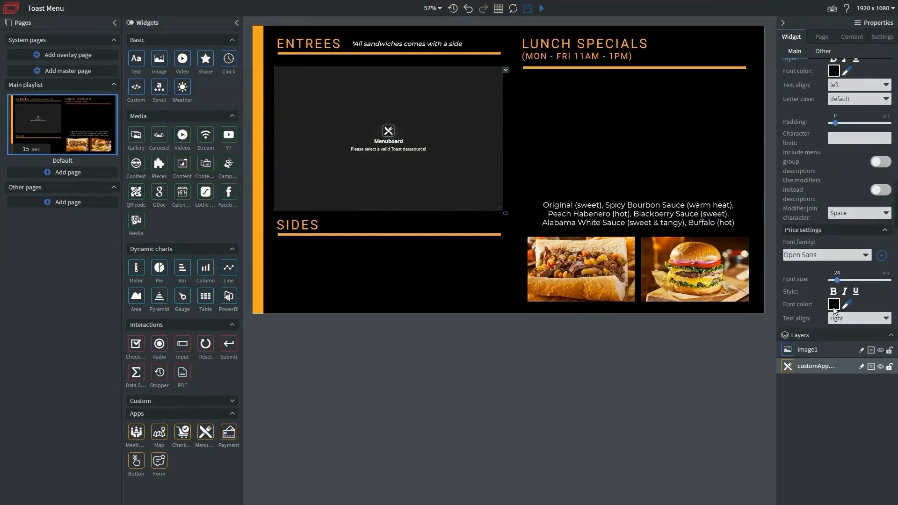
pyautogui.click(834, 306)
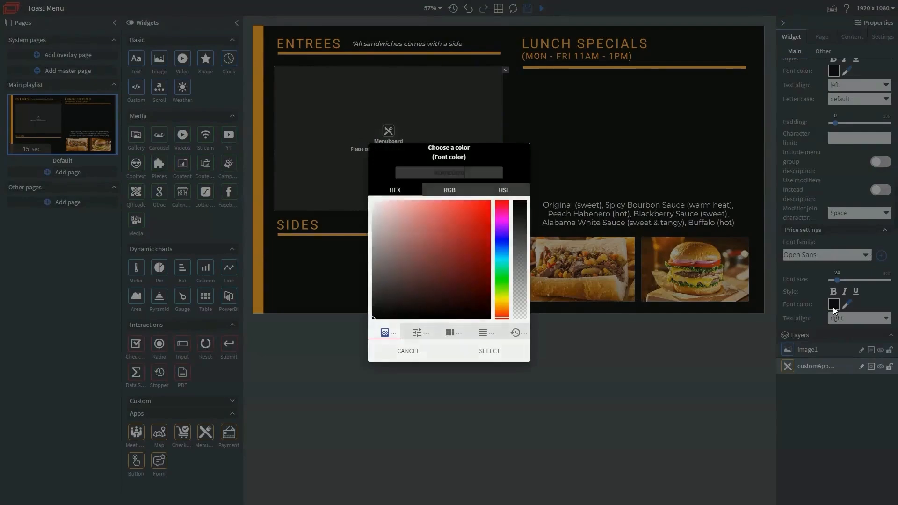
pyautogui.click(501, 351)
pyautogui.scroll(3, 832, 202)
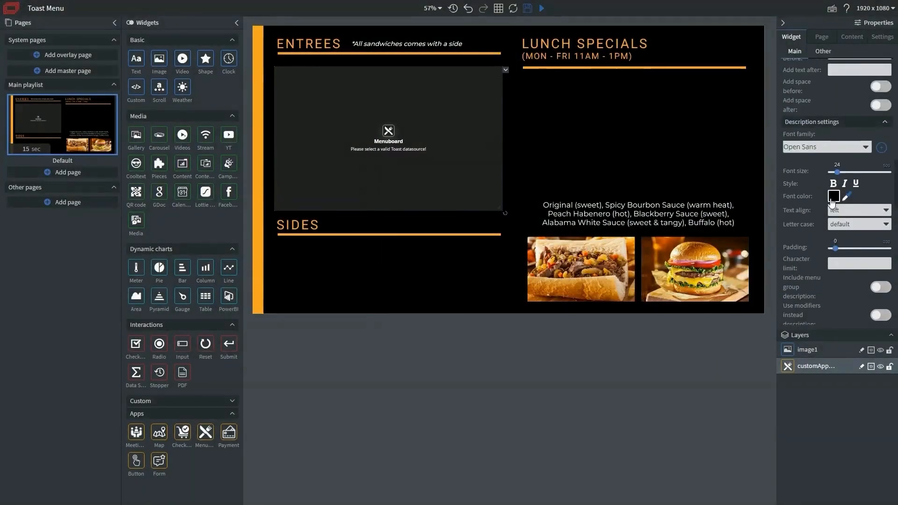
# Step: Set the Menuboard widget's table style design to "7. Name and price in one row"
pyautogui.scroll(-6, 832, 202)
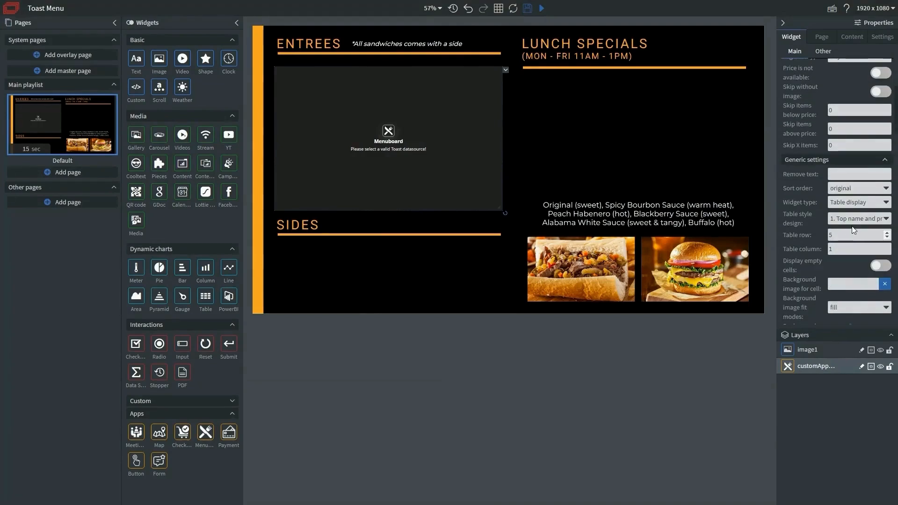
pyautogui.click(860, 220)
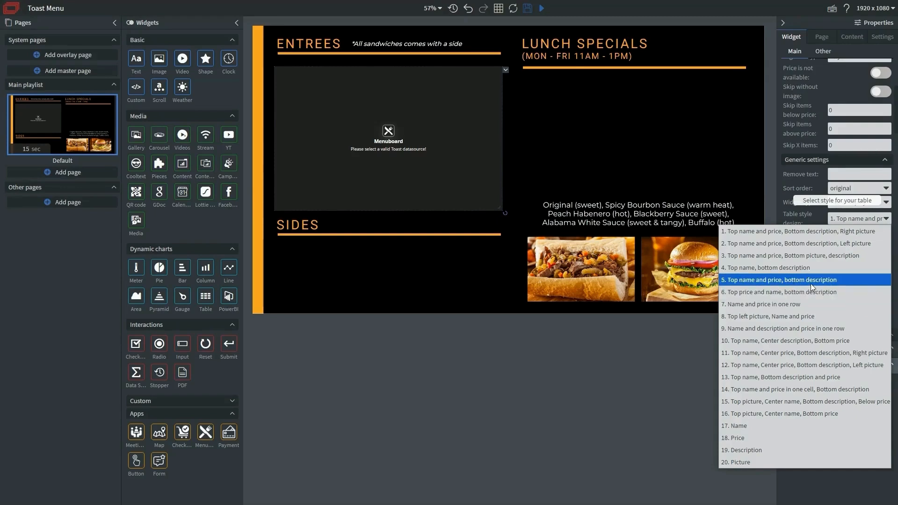
pyautogui.click(795, 306)
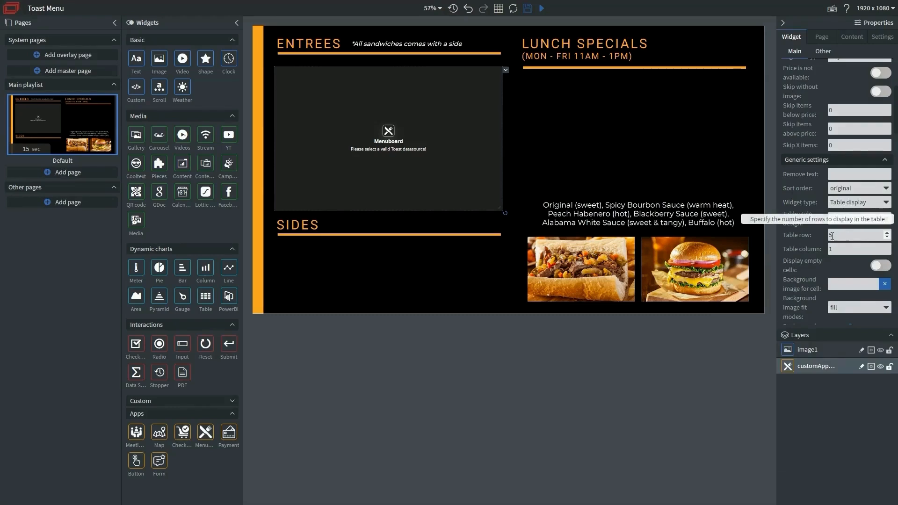
# Step: Bind the Menuboard widget's My dataset to the items of the external Toast Menu datasource and save the binding
pyautogui.scroll(5, 859, 149)
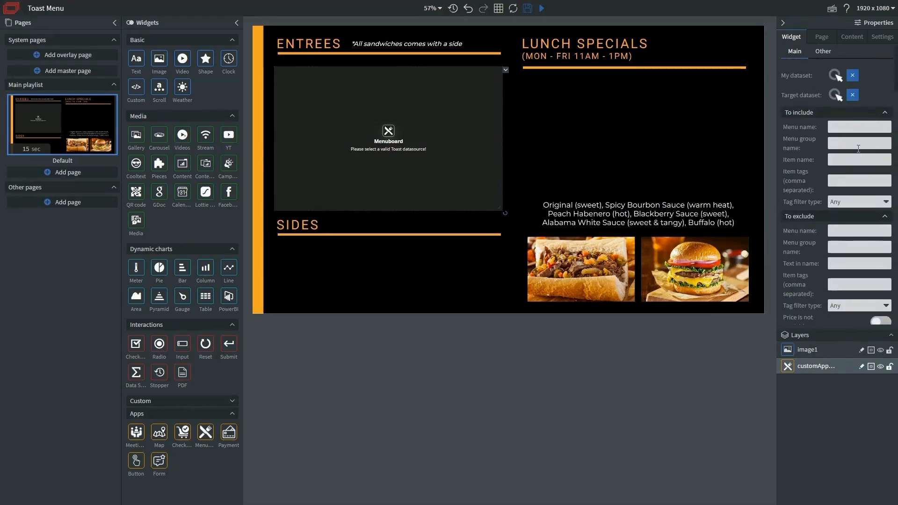
pyautogui.click(835, 74)
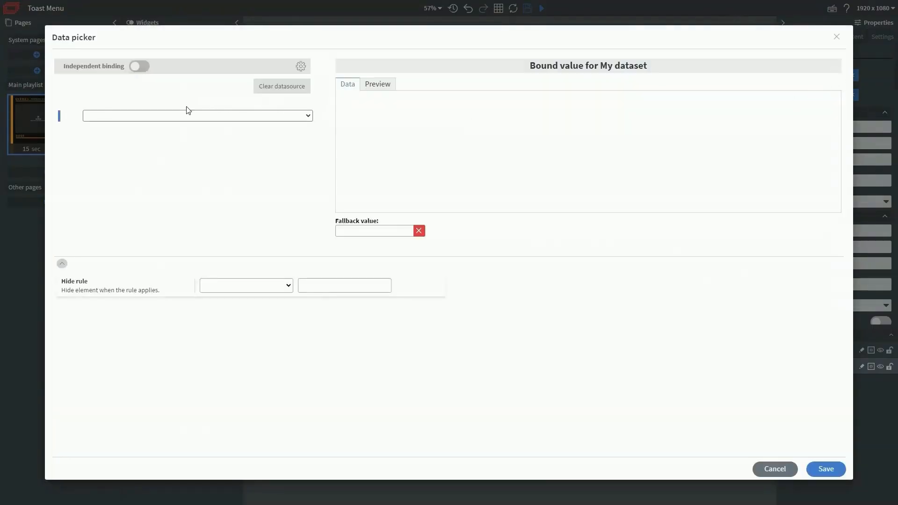
pyautogui.click(173, 116)
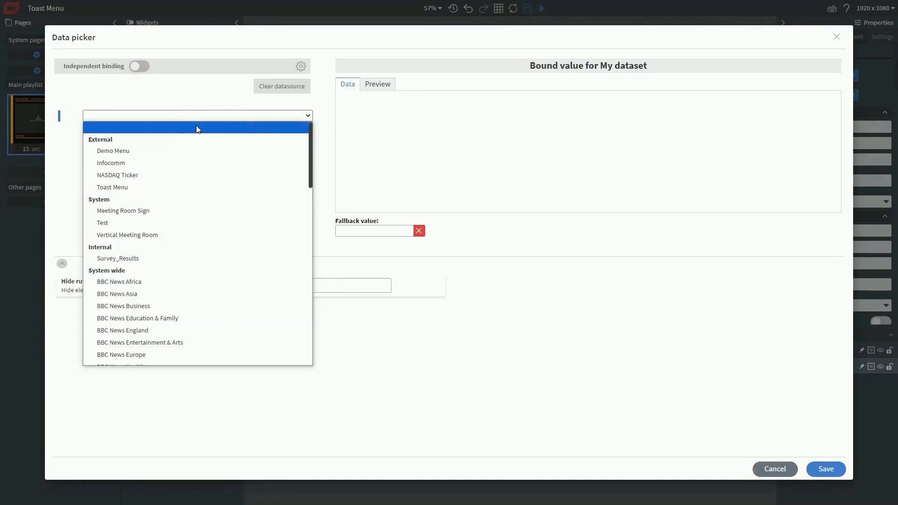
pyautogui.click(121, 187)
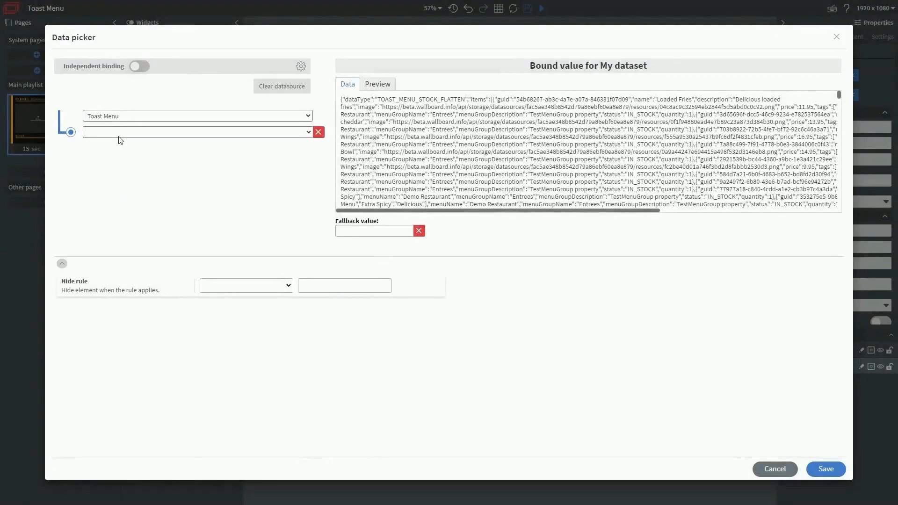
pyautogui.click(119, 132)
pyautogui.click(109, 168)
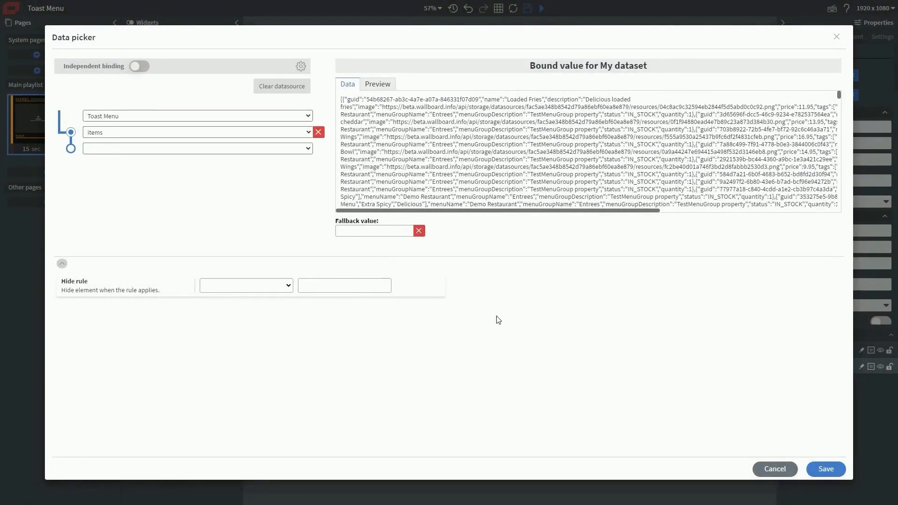
pyautogui.click(832, 476)
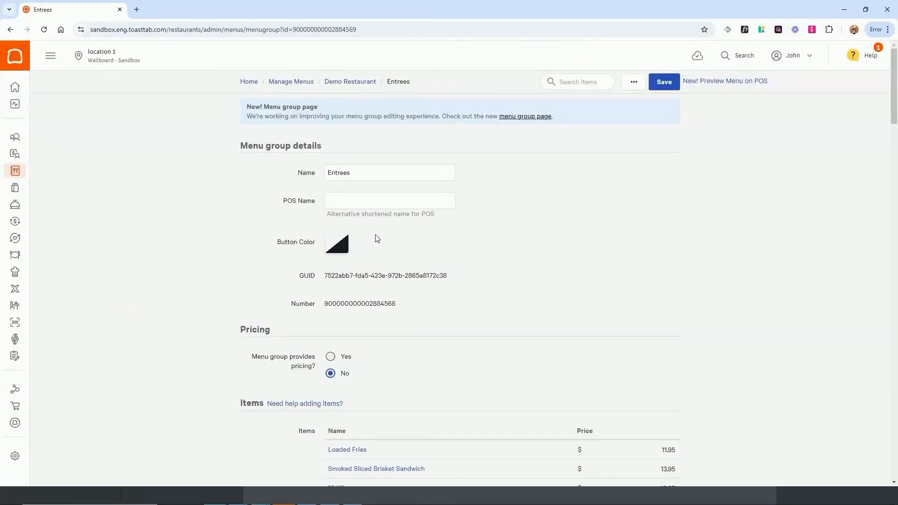
# Step: Check the Entrees group's items in Toast, and set the widget to include only menu Demo Restaurant, menu group Entrees
pyautogui.scroll(-4, 375, 237)
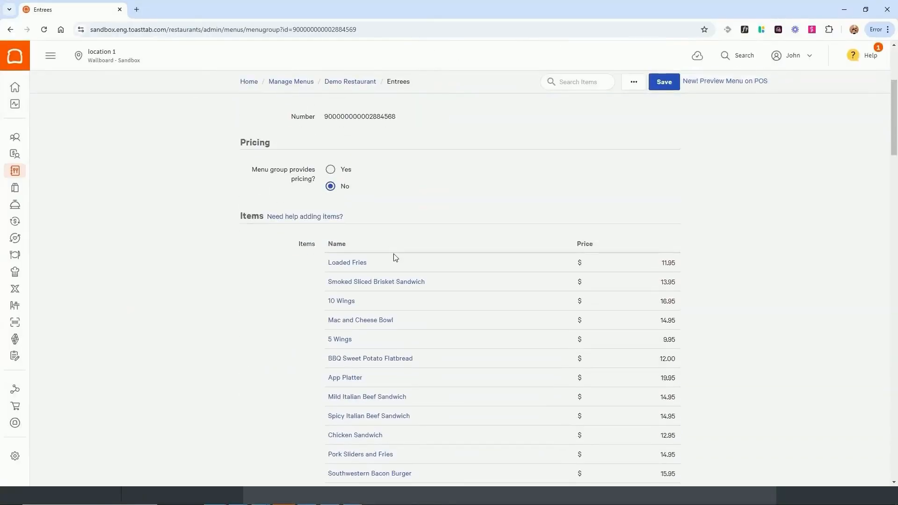
pyautogui.scroll(-1, 395, 258)
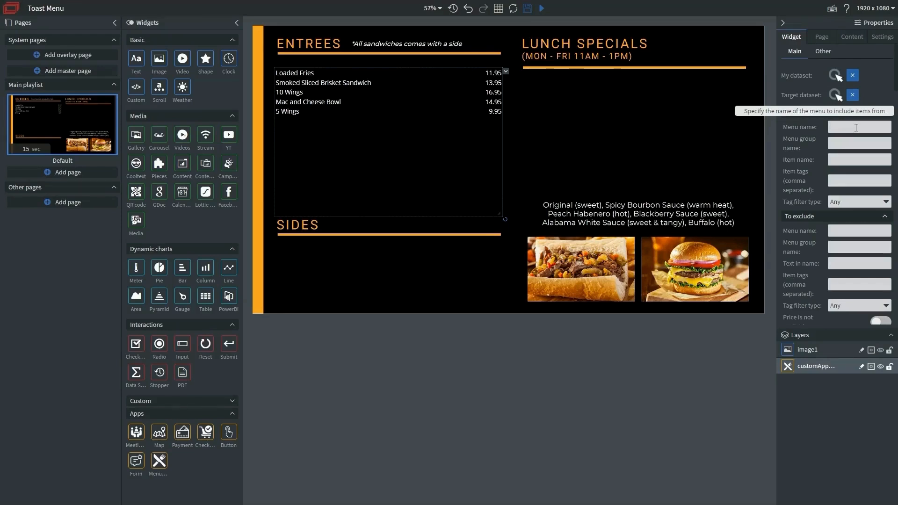
pyautogui.write('Demo Restaurant')
pyautogui.click(852, 143)
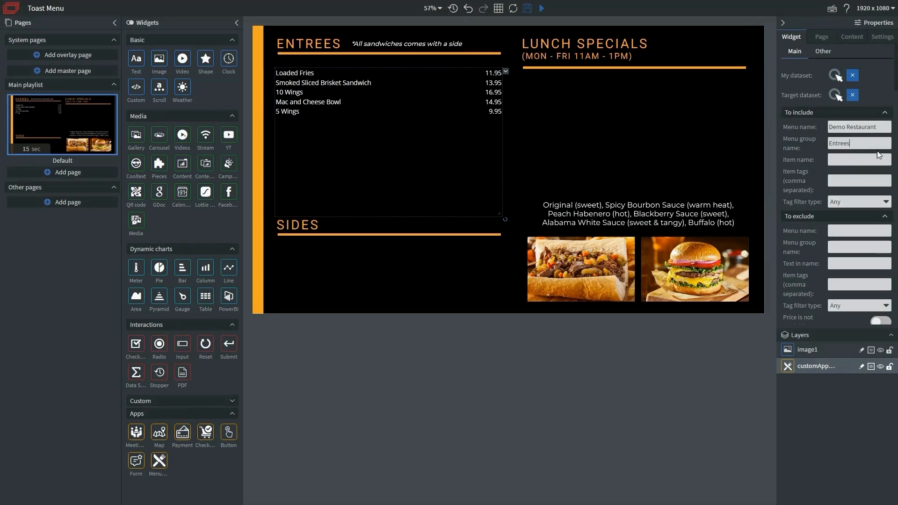
# Step: Set the Menuboard table to 15 rows and shift the widget slightly upward beneath the ENTREES heading
pyautogui.scroll(-10, 873, 182)
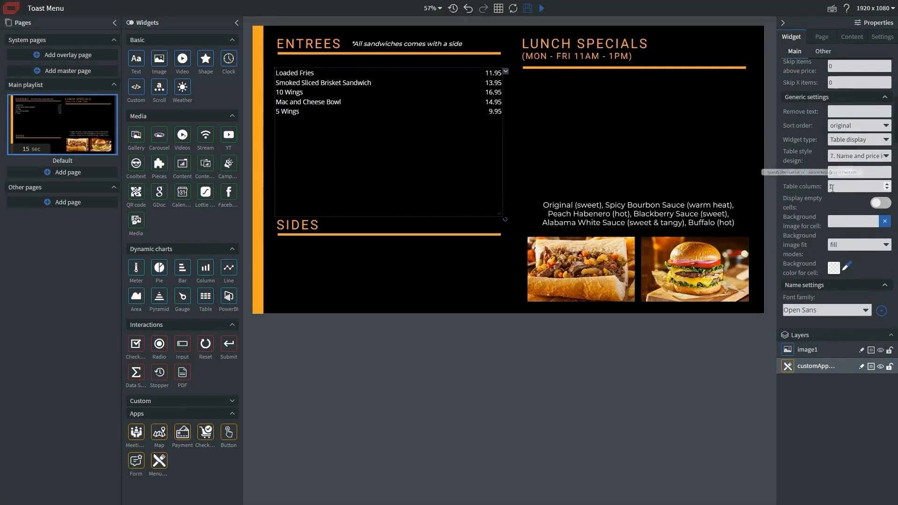
pyautogui.moveTo(838, 172); pyautogui.dragTo(820, 172)
pyautogui.write('15')
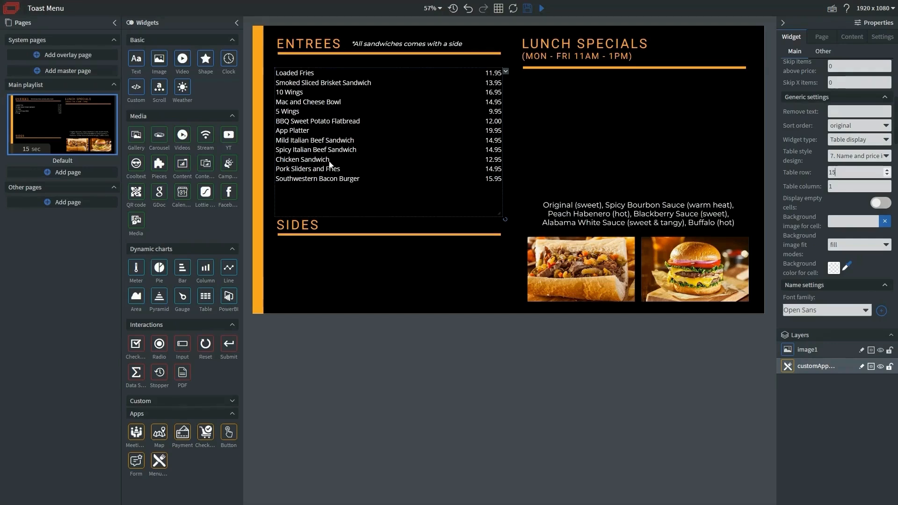
pyautogui.click(307, 125)
pyautogui.moveTo(299, 97); pyautogui.dragTo(304, 102)
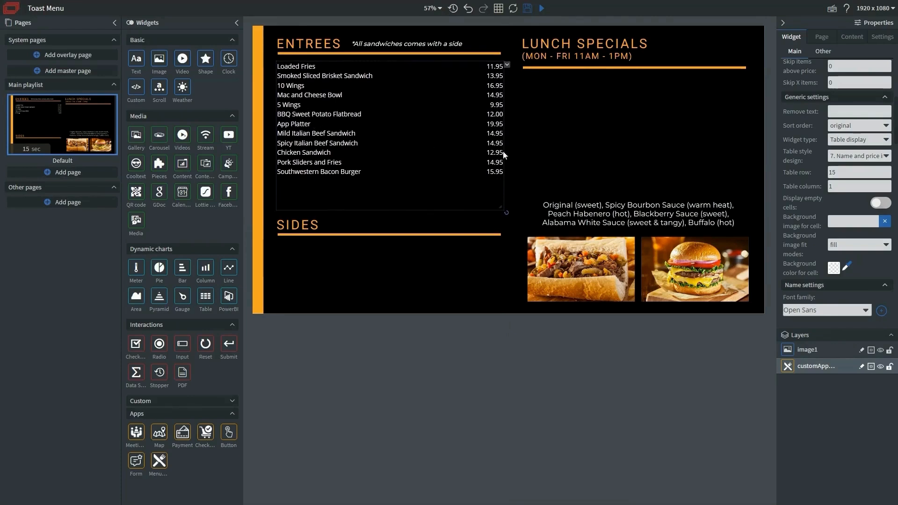
# Step: Narrow the Entrees widget to the width of its heading line and set the item name font size to 30
pyautogui.moveTo(501, 113); pyautogui.dragTo(501, 111)
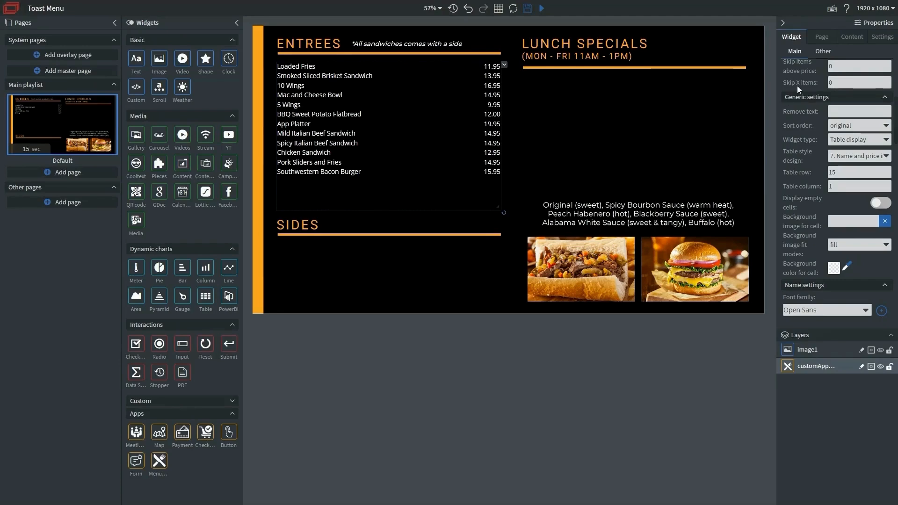
pyautogui.scroll(-4, 807, 115)
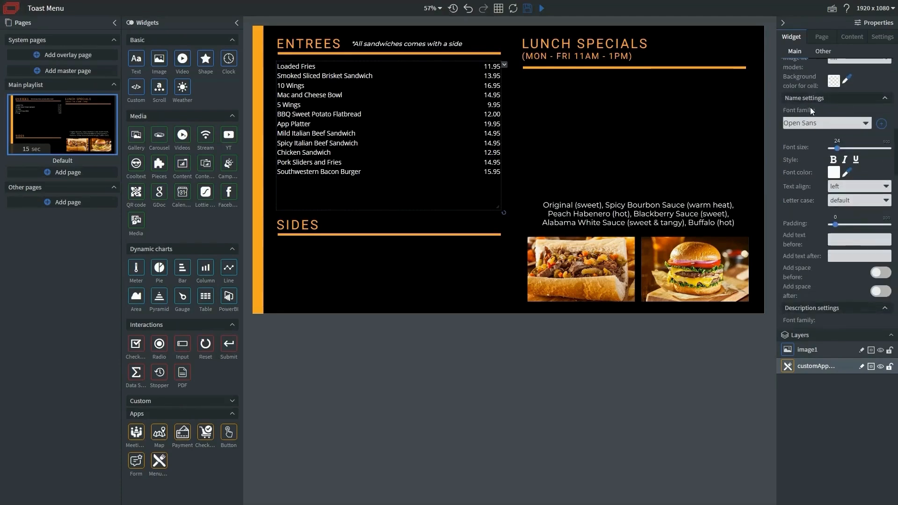
pyautogui.moveTo(837, 148); pyautogui.dragTo(838, 150)
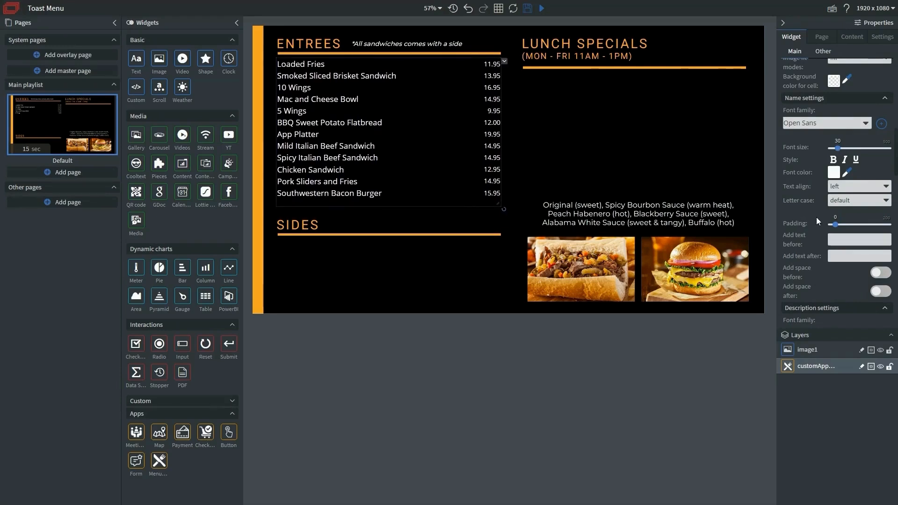
# Step: Set the font size of the Entrees widget's prices to 30
pyautogui.scroll(-4, 816, 217)
pyautogui.scroll(-4, 818, 216)
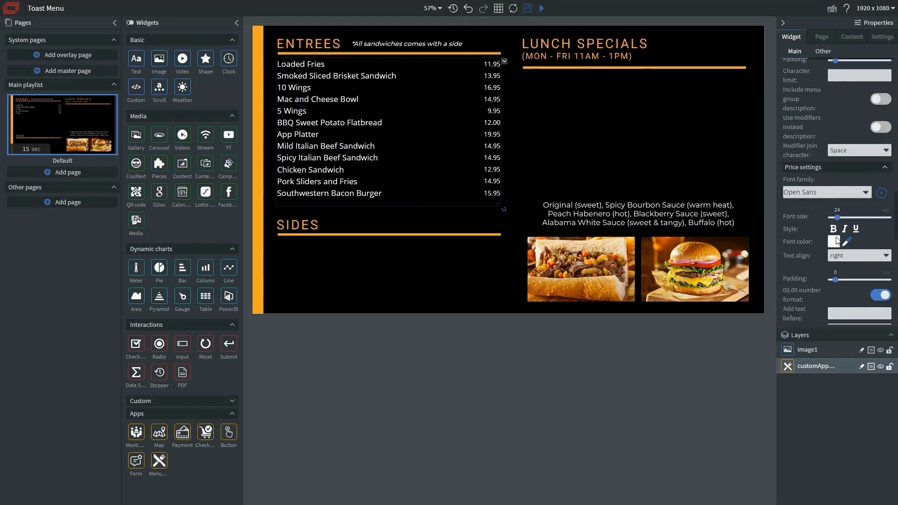
pyautogui.click(837, 219)
pyautogui.press('Right')
pyautogui.press('Right')
pyautogui.press('Right')
pyautogui.press('Right')
pyautogui.press('Right')
pyautogui.press('Right')
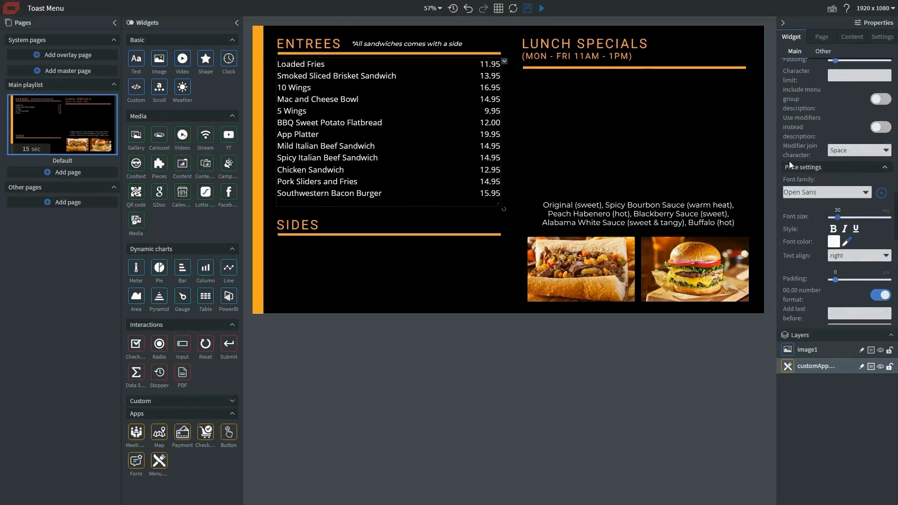
# Step: Set the font family of the Entrees item names to Montserrat-Medium
pyautogui.scroll(6, 814, 180)
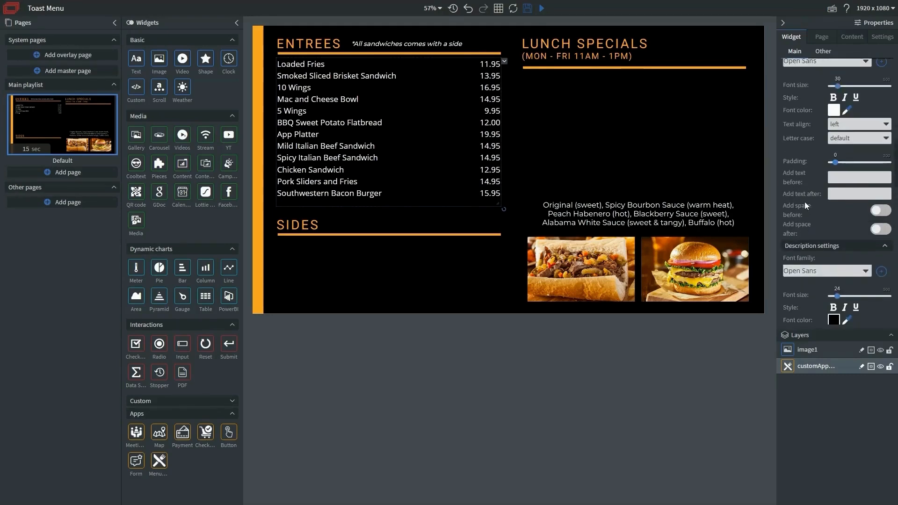
pyautogui.scroll(3, 805, 204)
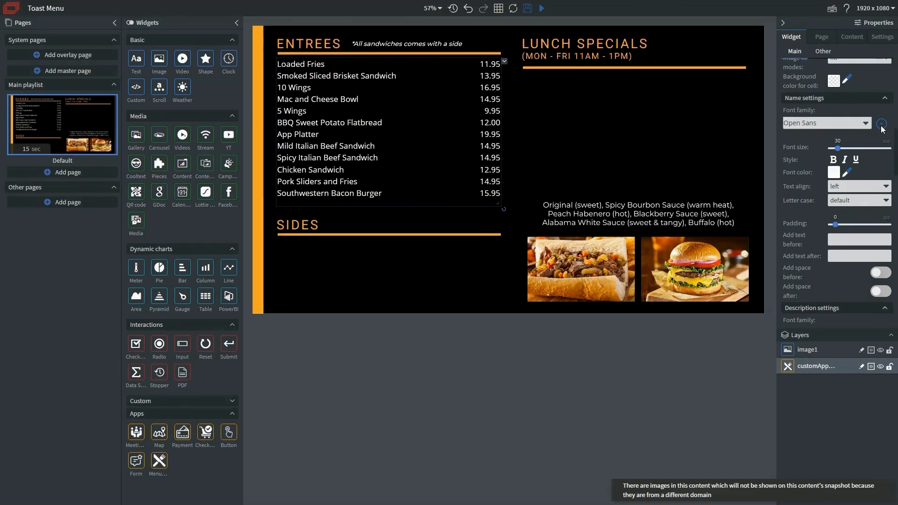
pyautogui.click(806, 122)
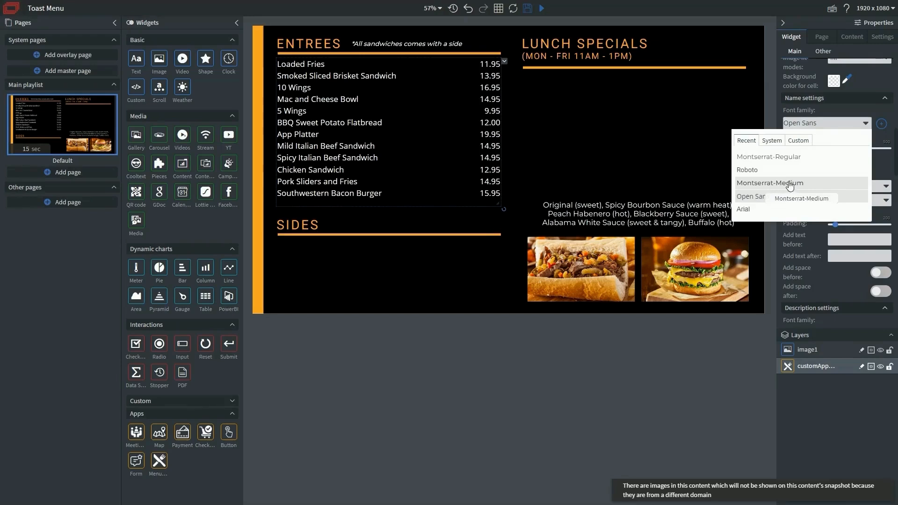
pyautogui.click(774, 183)
pyautogui.click(811, 124)
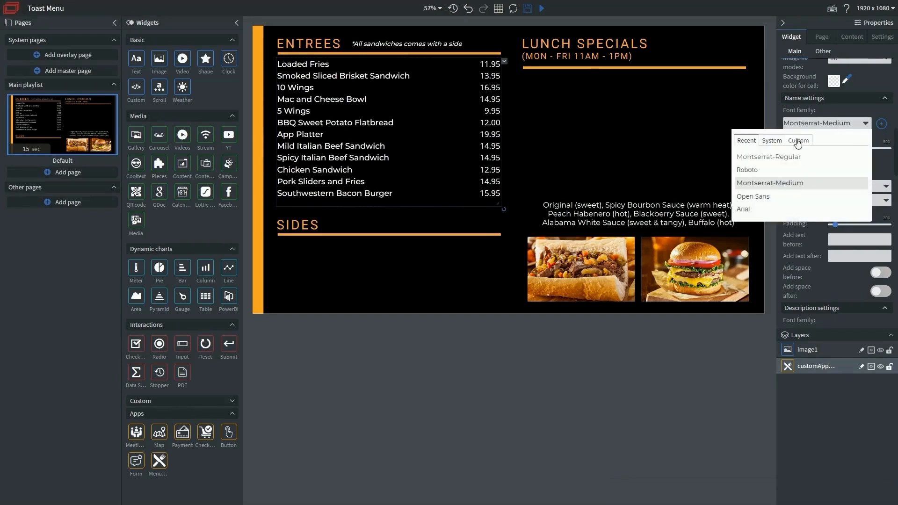
pyautogui.click(802, 142)
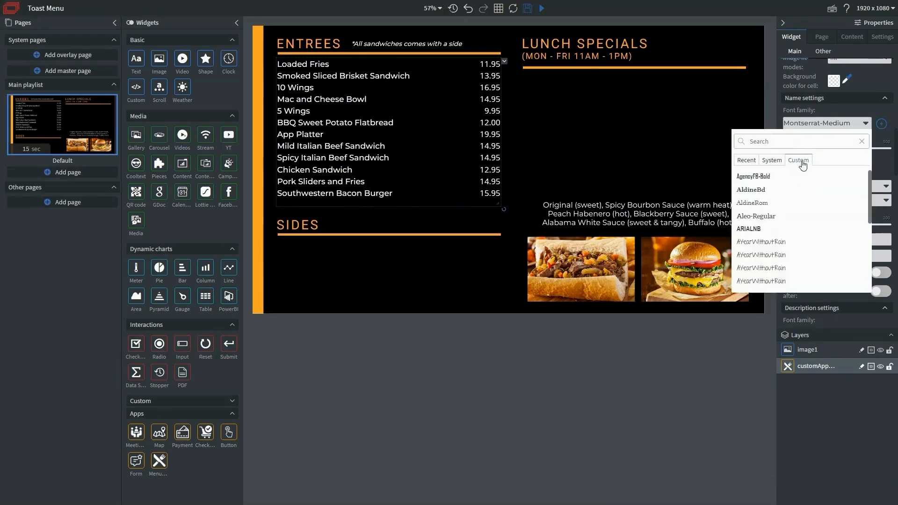
pyautogui.click(746, 161)
pyautogui.click(754, 197)
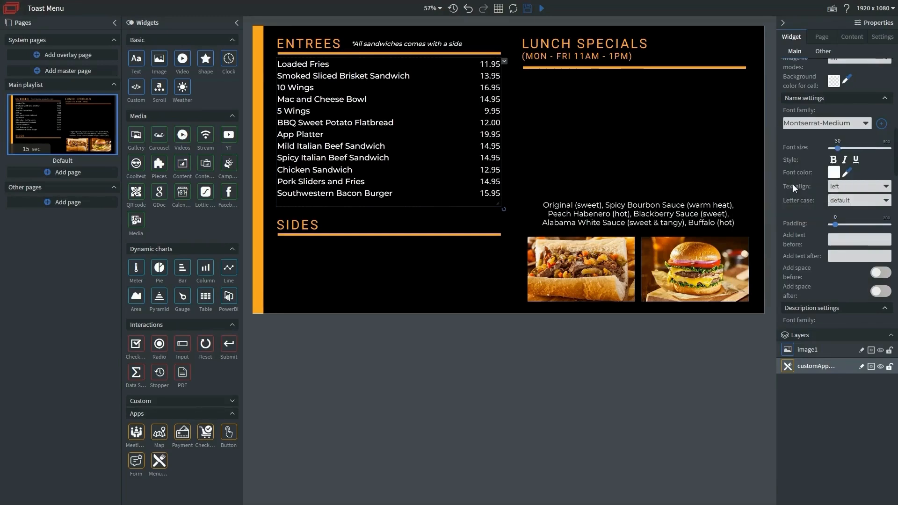
# Step: Set the font family of the Entrees prices to Montserrat-Medium
pyautogui.scroll(-4, 815, 217)
pyautogui.scroll(-4, 816, 217)
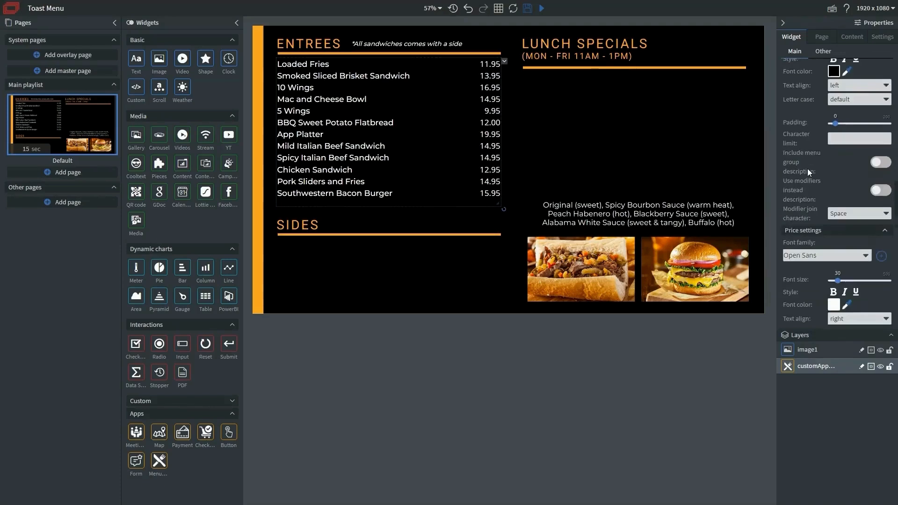
pyautogui.click(799, 192)
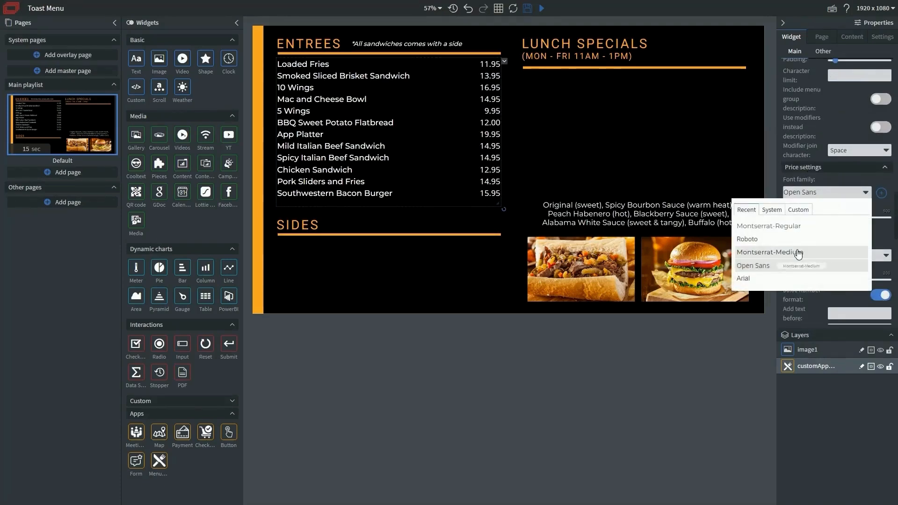
pyautogui.click(797, 251)
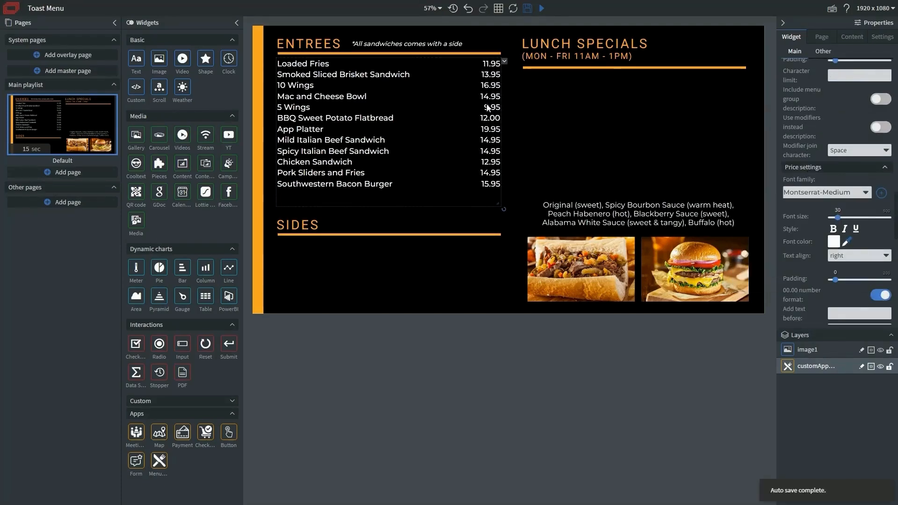
# Step: Make the Entrees prices bold and add "$" before each one, separated by a space
pyautogui.click(833, 229)
pyautogui.scroll(-3, 817, 230)
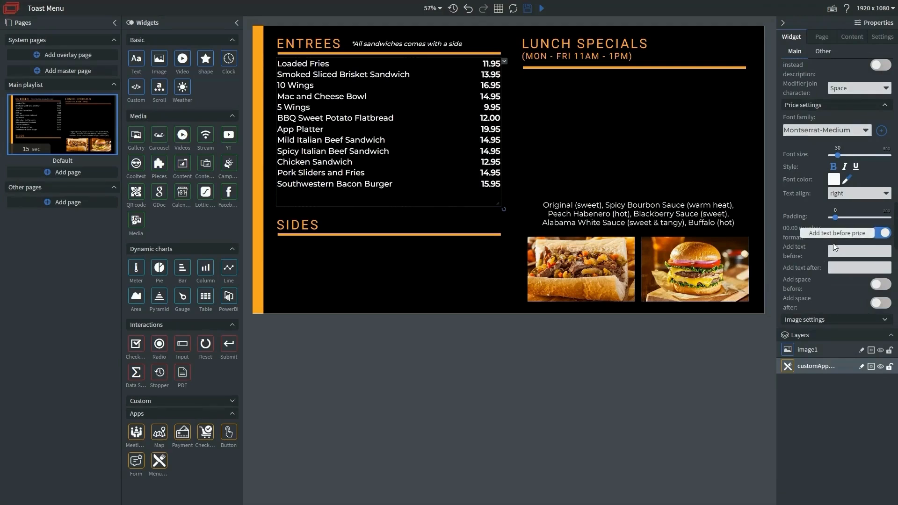
pyautogui.write('$')
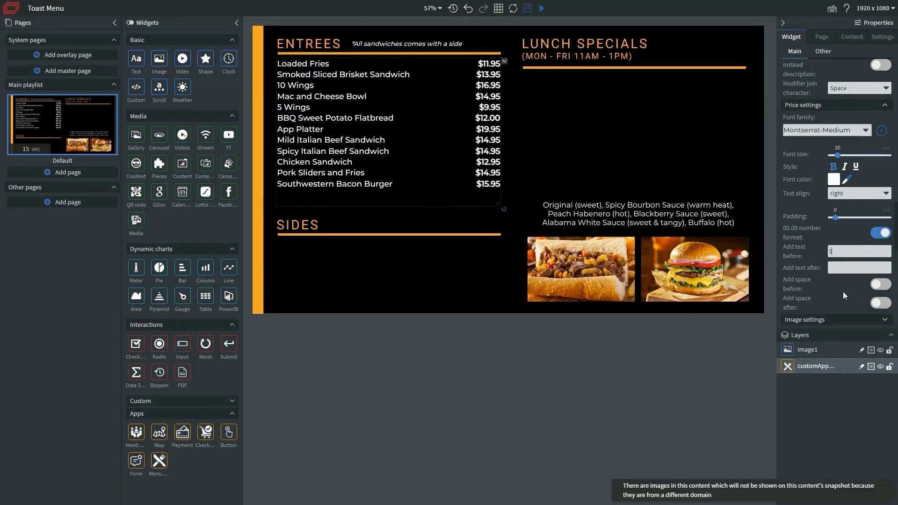
pyautogui.click(878, 290)
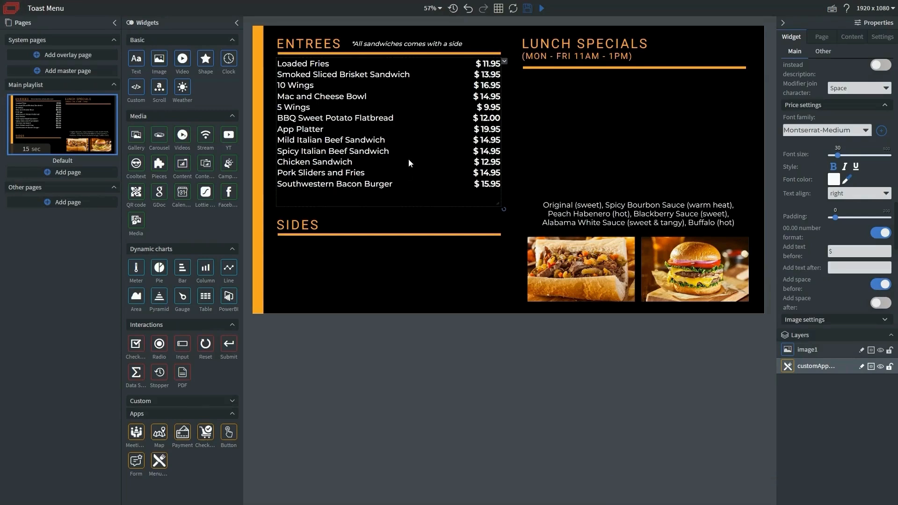
# Step: Extend the Entrees widget's bottom edge slightly and set the row distance in its align settings to 0 px
pyautogui.click(350, 212)
pyautogui.click(313, 123)
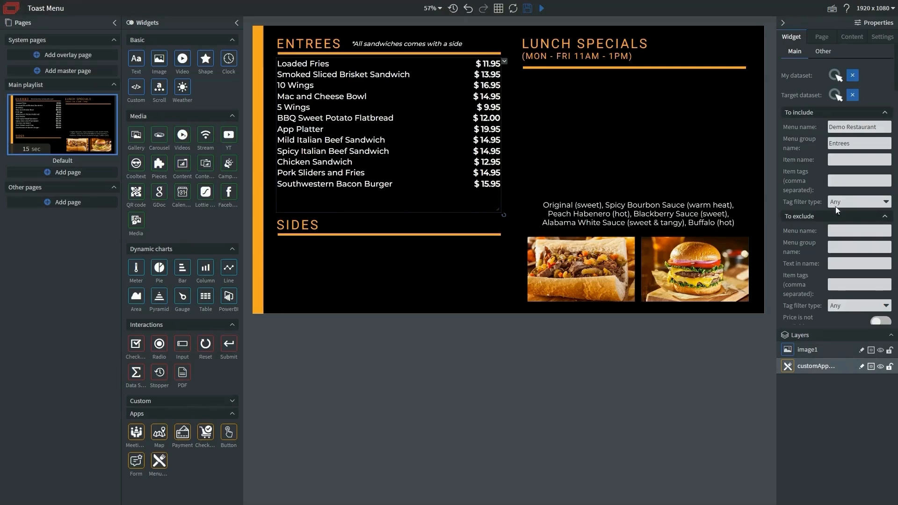
pyautogui.scroll(-10, 838, 206)
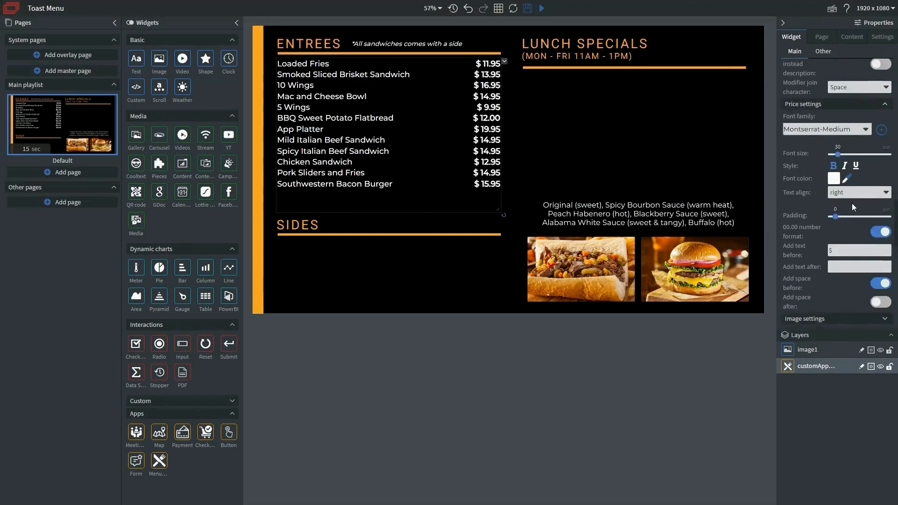
pyautogui.scroll(-5, 852, 203)
pyautogui.scroll(-1, 848, 232)
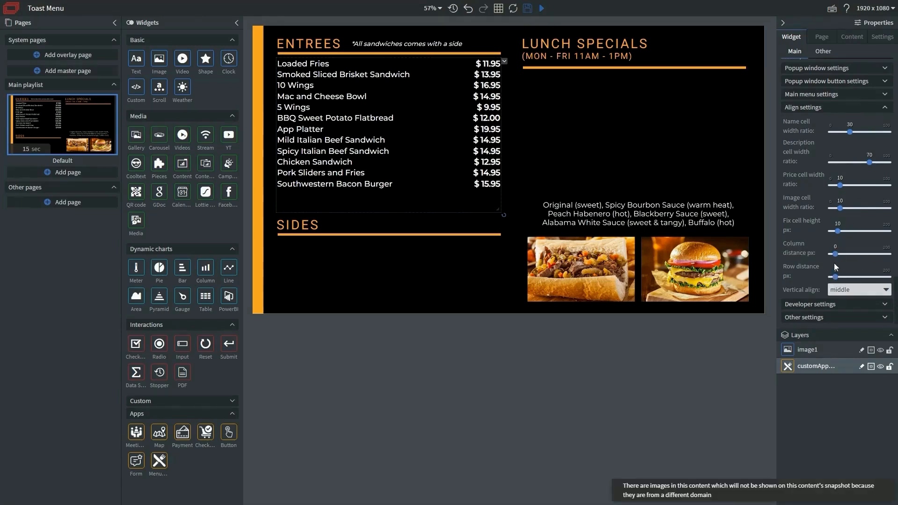
pyautogui.moveTo(836, 277); pyautogui.dragTo(801, 277)
# Step: Duplicate the Entrees widget and place the copy directly beneath the SIDES heading, aligned with the original
pyautogui.hotkey('ctrl', 'd')
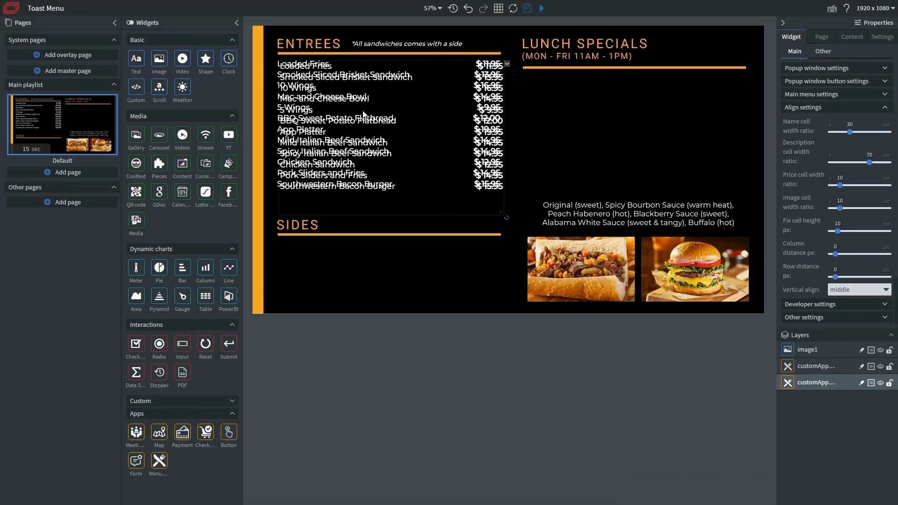
pyautogui.press('Left')
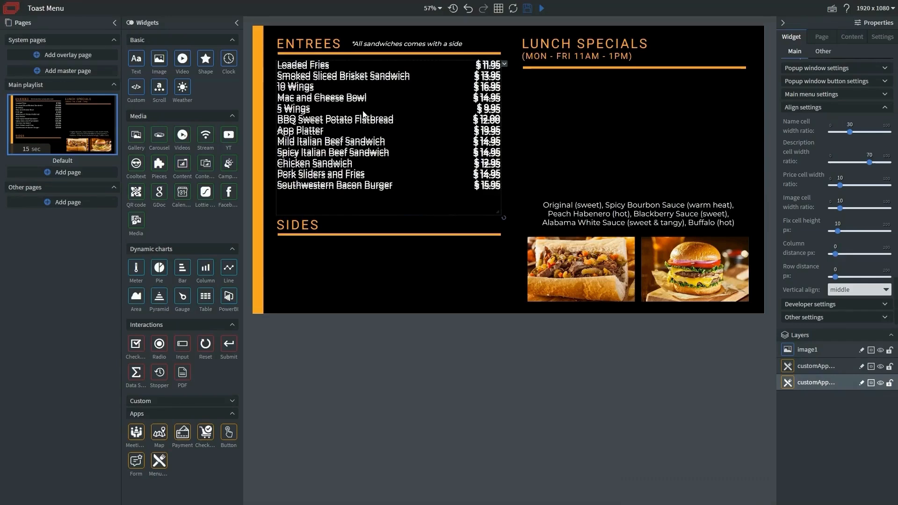
pyautogui.press('Down')
pyautogui.press('Down')
pyautogui.press('Down')
pyautogui.press('Down')
pyautogui.press('Down')
pyautogui.press('Down')
pyautogui.press('Down')
pyautogui.press('Down')
pyautogui.press('Down')
pyautogui.press('Down')
pyautogui.press('Down')
pyautogui.press('Down')
pyautogui.press('Down')
pyautogui.press('Down')
pyautogui.press('Down')
pyautogui.press('Down')
pyautogui.press('Down')
pyautogui.press('Down')
pyautogui.press('Down')
pyautogui.press('Down')
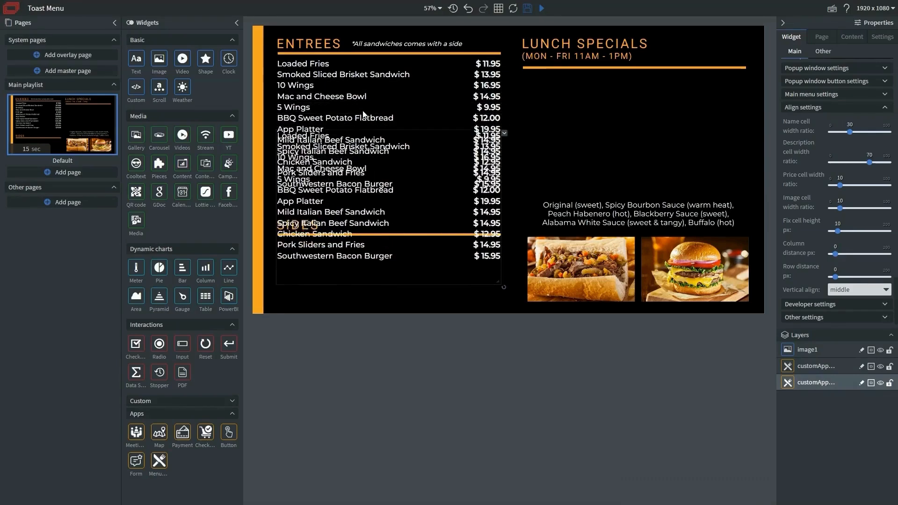
pyautogui.press('Down')
pyautogui.press('Down')
pyautogui.press('Down')
pyautogui.press('Down')
pyautogui.press('Down')
pyautogui.press('Down')
pyautogui.press('Down')
pyautogui.press('Down')
pyautogui.press('Down')
pyautogui.press('Down')
pyautogui.press('Down')
pyautogui.press('Down')
pyautogui.press('Down')
pyautogui.press('Down')
pyautogui.press('Down')
pyautogui.press('Down')
pyautogui.press('Down')
pyautogui.press('Down')
pyautogui.press('Down')
pyautogui.press('Down')
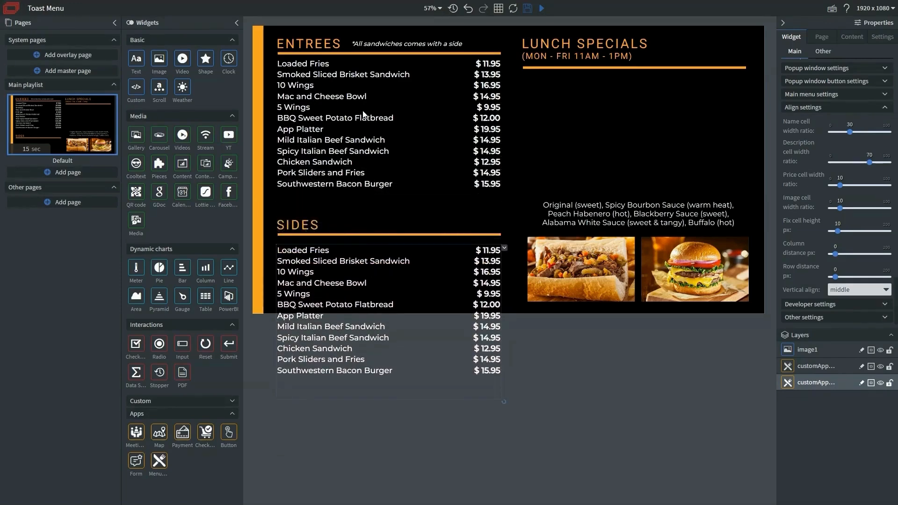
pyautogui.press('Up')
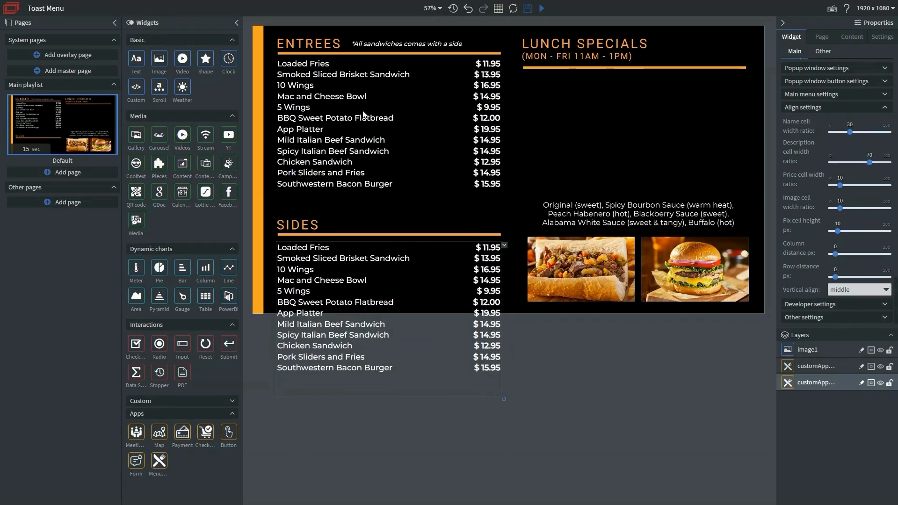
pyautogui.moveTo(412, 283); pyautogui.dragTo(372, 312)
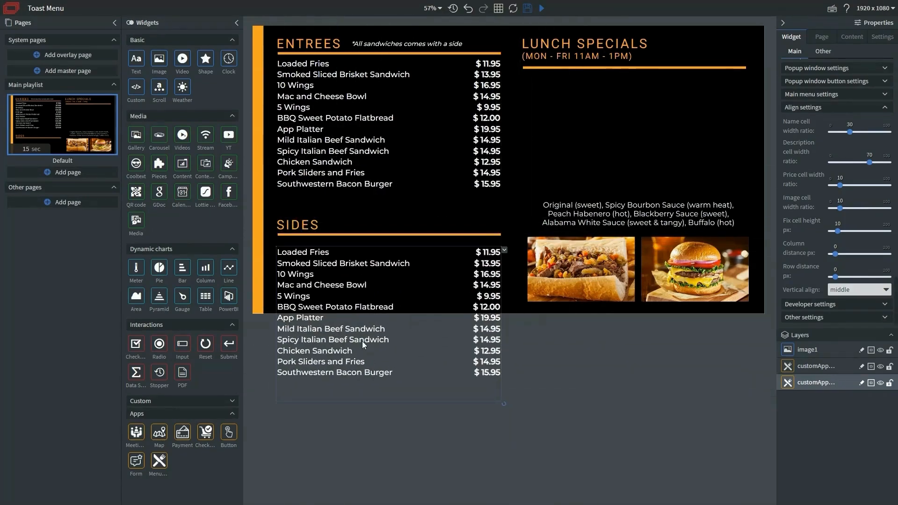
pyautogui.press('Up')
pyautogui.press('Up')
# Step: Set the lower widget's included menu group to Sides and adjust its bottom edge to just past the page so the whole list fits
pyautogui.moveTo(371, 395); pyautogui.dragTo(376, 309)
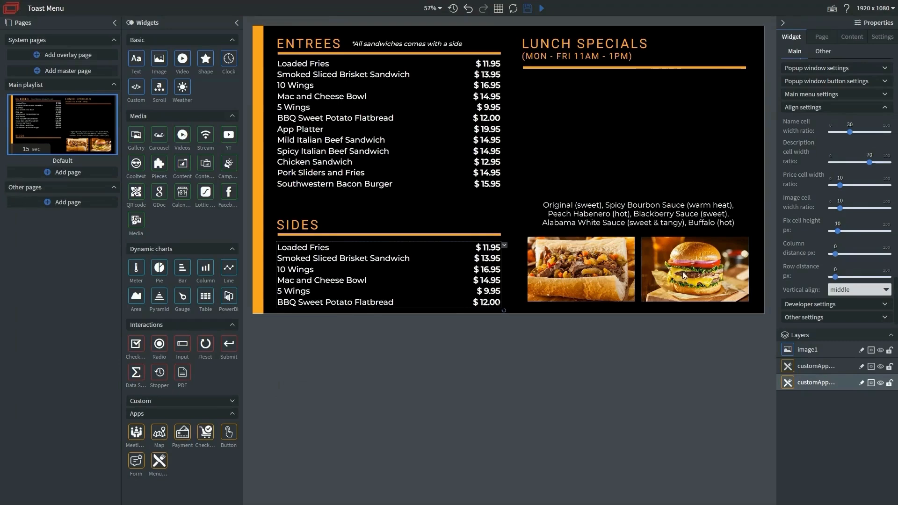
pyautogui.scroll(10, 845, 237)
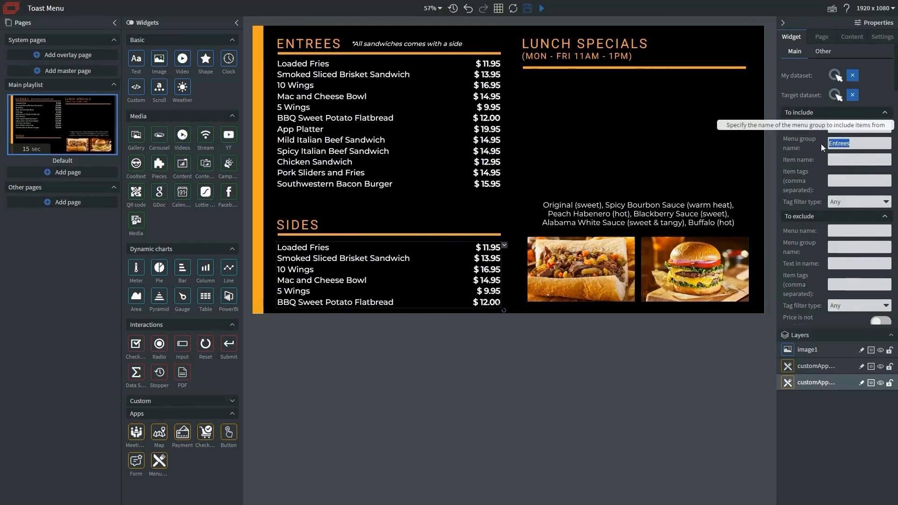
pyautogui.write('Sides')
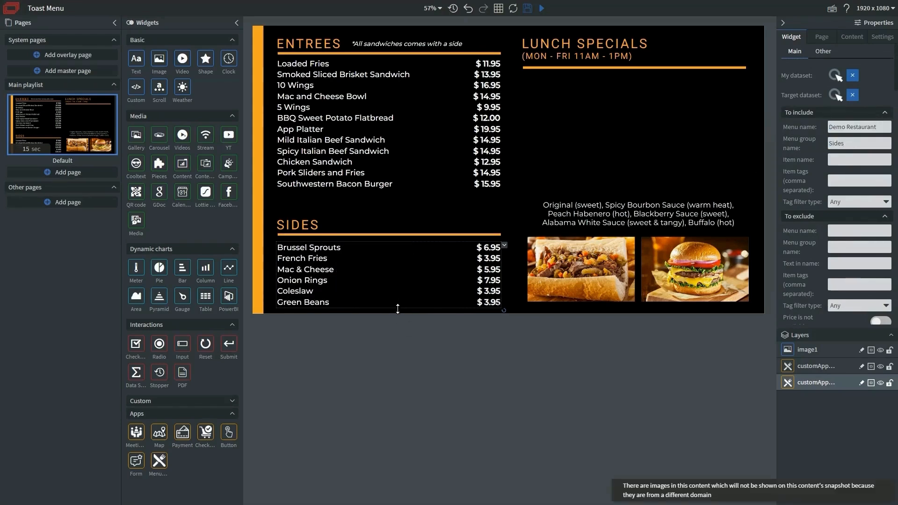
pyautogui.moveTo(398, 309); pyautogui.dragTo(405, 329)
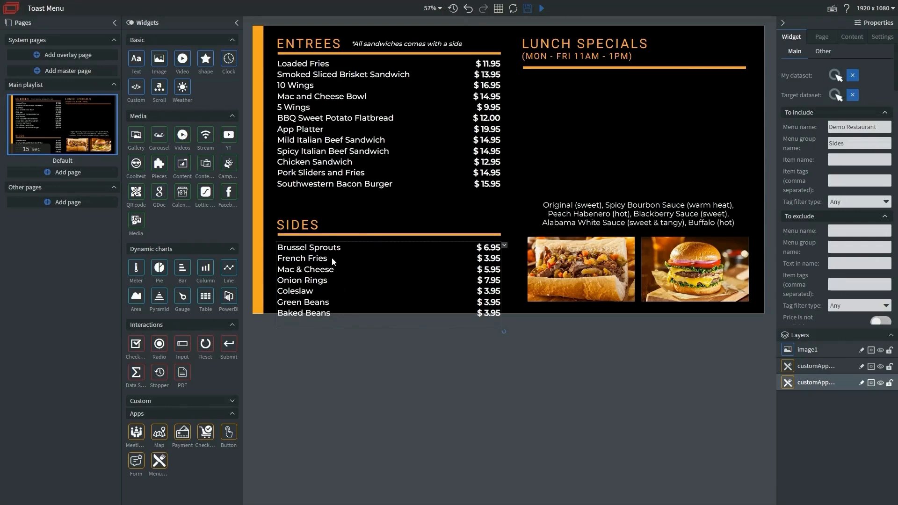
# Step: Duplicate the Entrees widget and place the copy beneath the LUNCH SPECIALS heading, aligned with the heading's underline
pyautogui.click(360, 145)
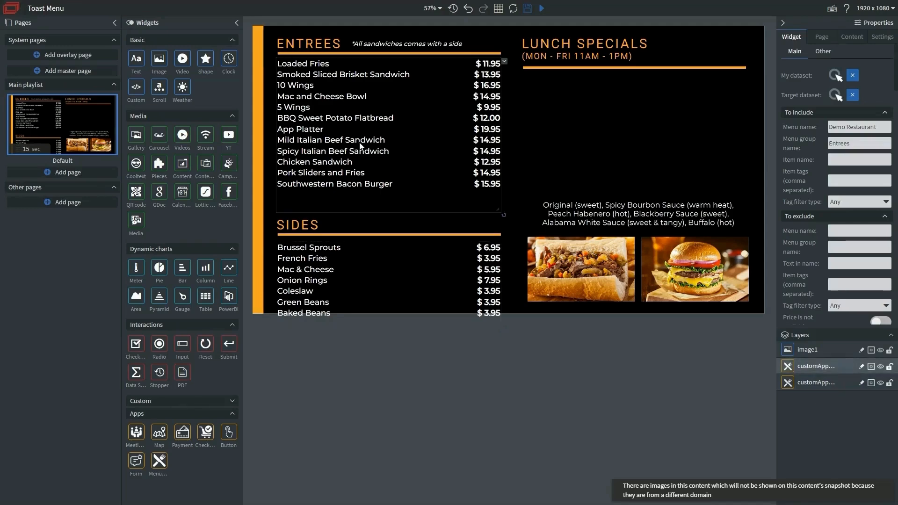
pyautogui.hotkey('ctrl', 'd')
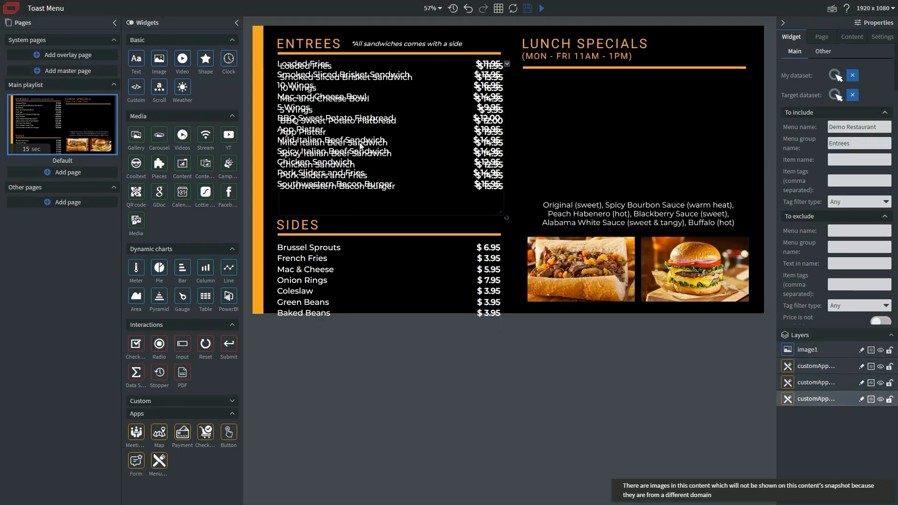
pyautogui.press('Left')
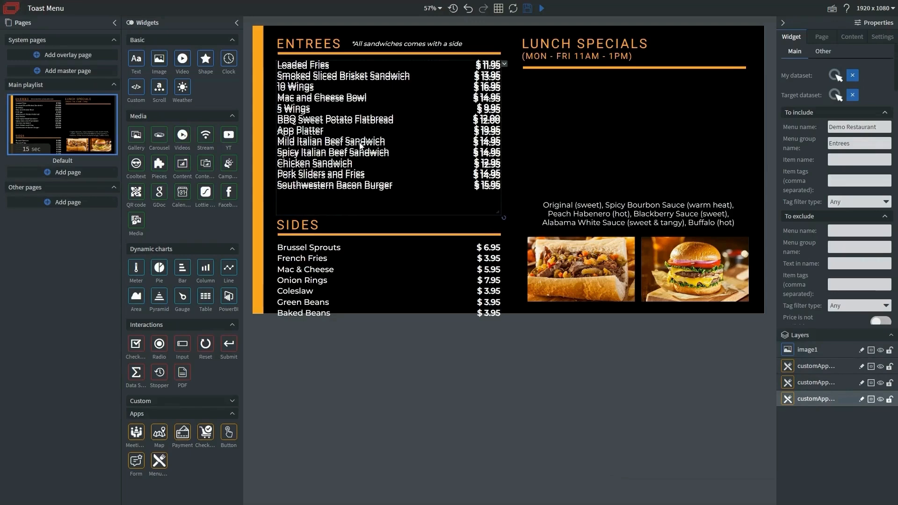
pyautogui.press('Down')
pyautogui.press('Down')
pyautogui.press('Down')
pyautogui.press('Down')
pyautogui.press('Down')
pyautogui.press('Down')
pyautogui.press('Down')
pyautogui.press('Right')
pyautogui.press('Right')
pyautogui.press('Right')
pyautogui.press('Right')
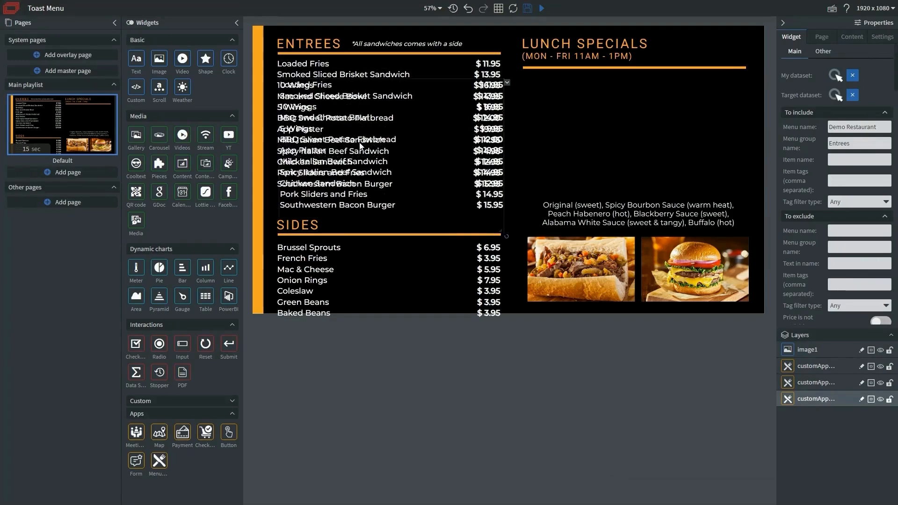
pyautogui.press('Right')
pyautogui.press('Right')
pyautogui.press('Right')
pyautogui.press('Right')
pyautogui.press('Right')
pyautogui.press('Right')
pyautogui.press('Right')
pyautogui.press('Right')
pyautogui.press('Right')
pyautogui.press('Right')
pyautogui.press('Right')
pyautogui.press('Right')
pyautogui.press('Right')
pyautogui.press('Right')
pyautogui.press('Right')
pyautogui.press('Right')
pyautogui.press('Right')
pyautogui.press('Right')
pyautogui.press('Right')
pyautogui.press('Right')
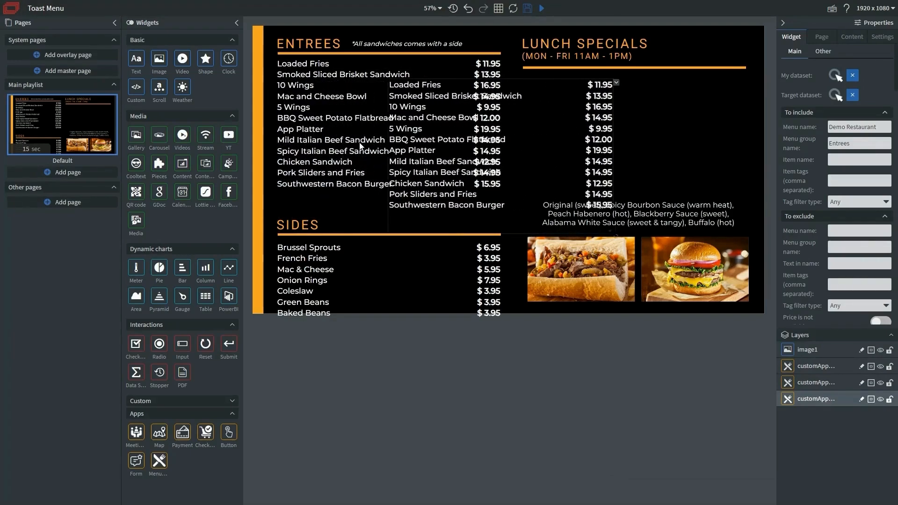
pyautogui.press('Right')
pyautogui.press('Right')
pyautogui.press('Right')
pyautogui.press('Right')
pyautogui.press('Right')
pyautogui.press('Right')
pyautogui.press('Right')
pyautogui.press('Right')
pyautogui.press('Right')
pyautogui.press('Right')
pyautogui.press('Right')
pyautogui.press('Right')
pyautogui.press('Right')
pyautogui.press('Right')
pyautogui.press('Right')
pyautogui.press('Right')
pyautogui.press('Right')
pyautogui.press('Right')
pyautogui.press('Right')
pyautogui.press('Right')
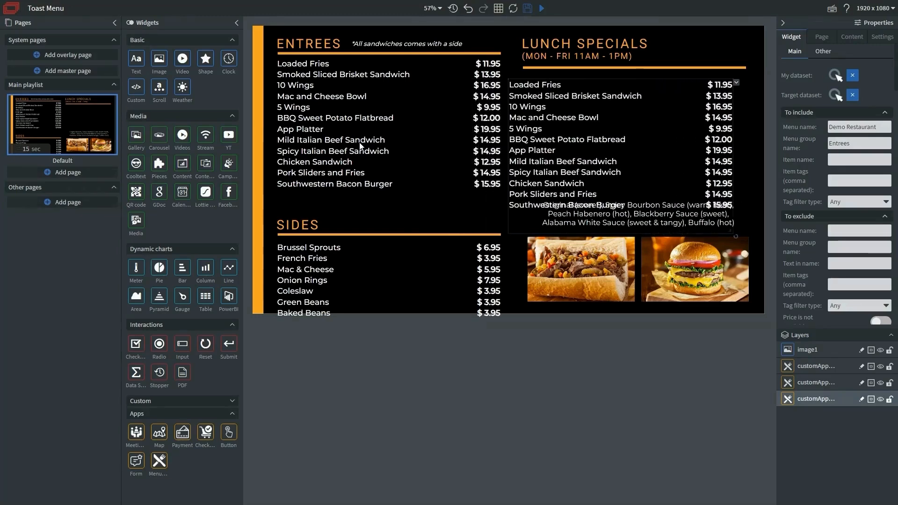
pyautogui.press('Right')
pyautogui.press('Right')
pyautogui.press('Right')
pyautogui.press('Up')
pyautogui.press('Up')
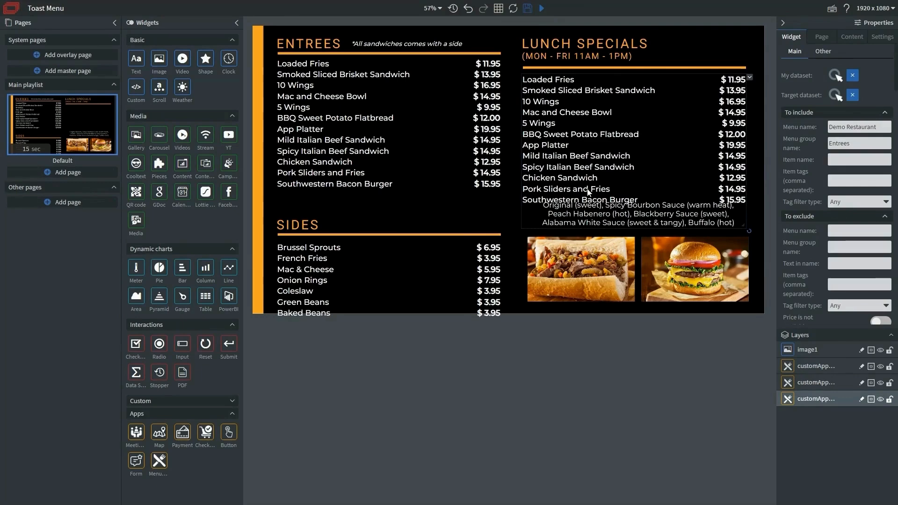
# Step: Raise the copied widget's bottom edge to just above the sauce list and set its included menu group to Lunch Specials
pyautogui.moveTo(582, 231); pyautogui.dragTo(602, 197)
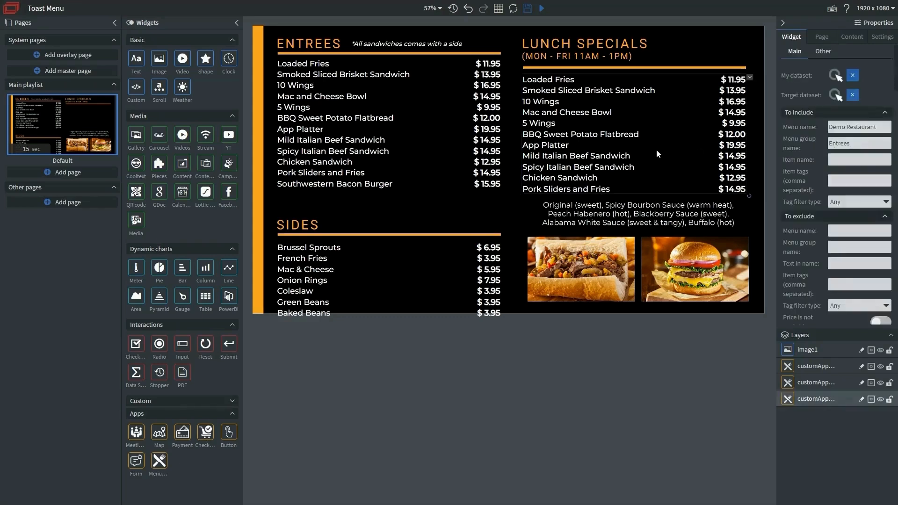
pyautogui.doubleClick(838, 143)
pyautogui.write('L')
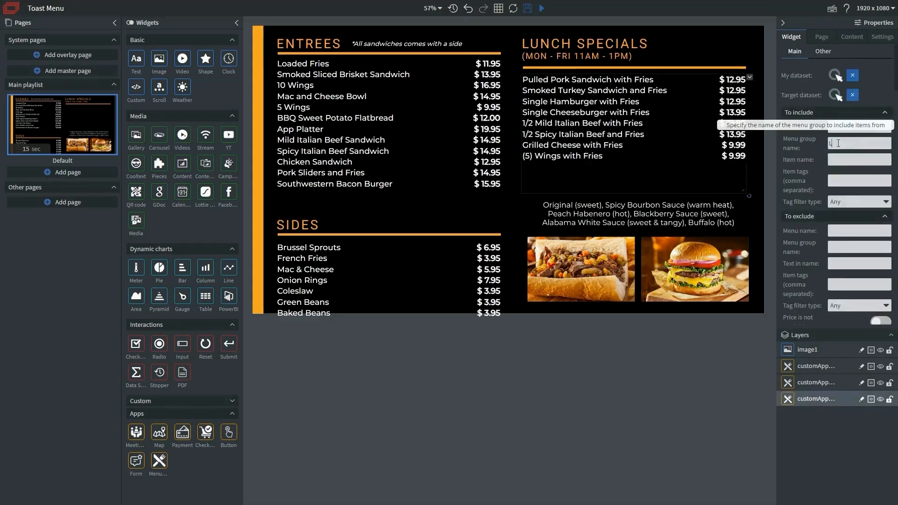
pyautogui.write('unch Specials')
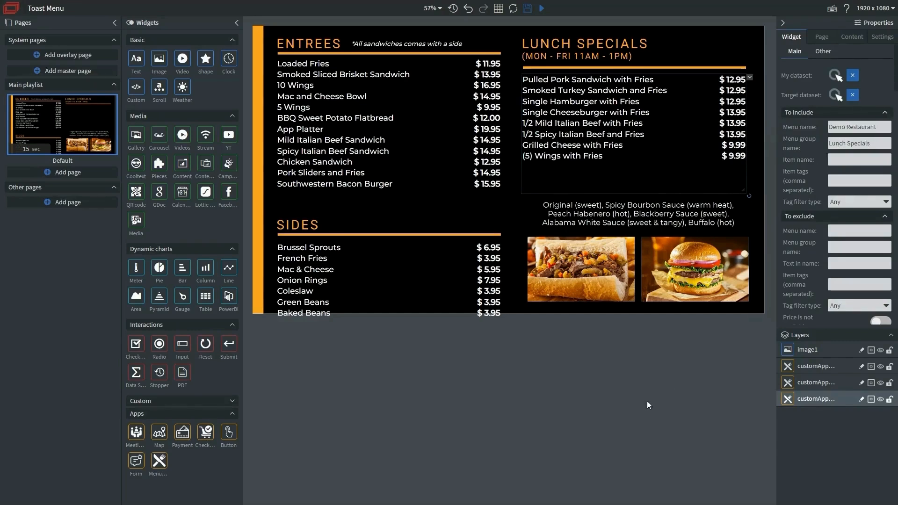
# Step: Switch to the Toast admin site and open the tag settings of the Coleslaw item in Demo Restaurant's Sides group
pyautogui.click(364, 280)
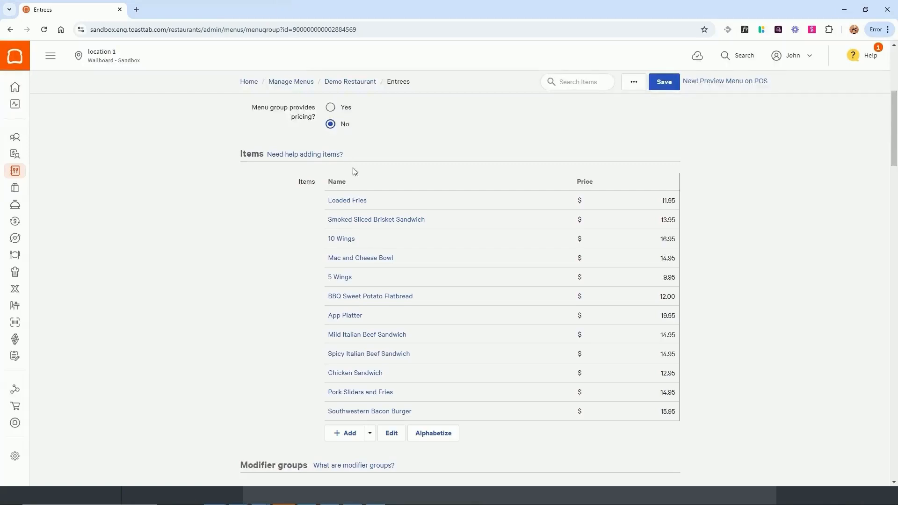
pyautogui.scroll(4, 369, 92)
pyautogui.click(365, 84)
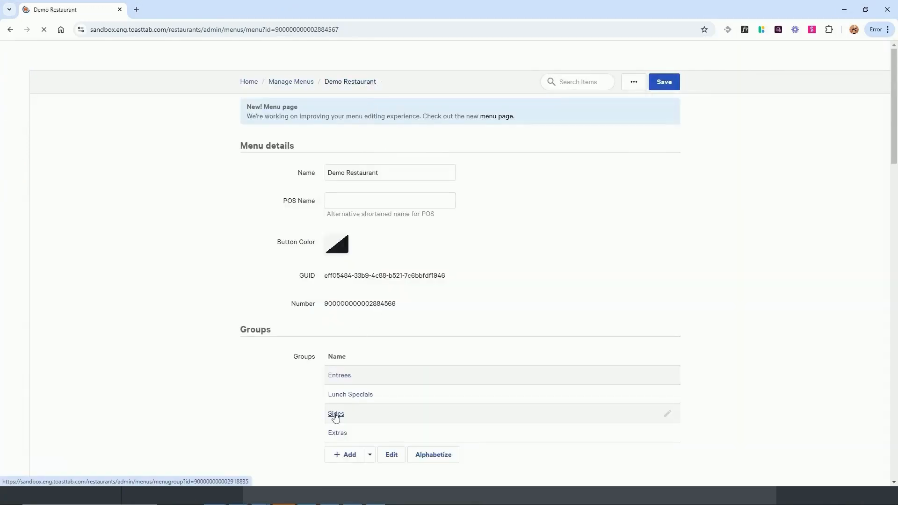
pyautogui.click(335, 415)
pyautogui.scroll(-2, 337, 418)
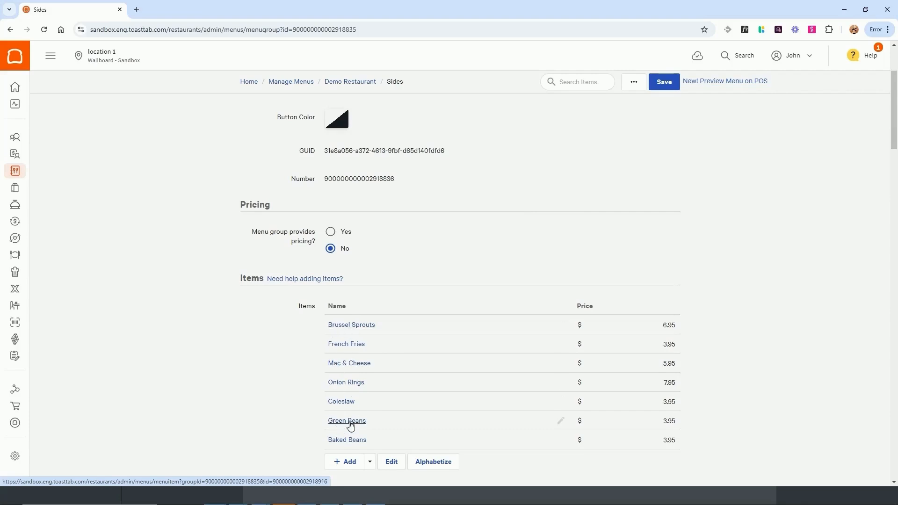
pyautogui.click(347, 406)
pyautogui.scroll(-12, 424, 243)
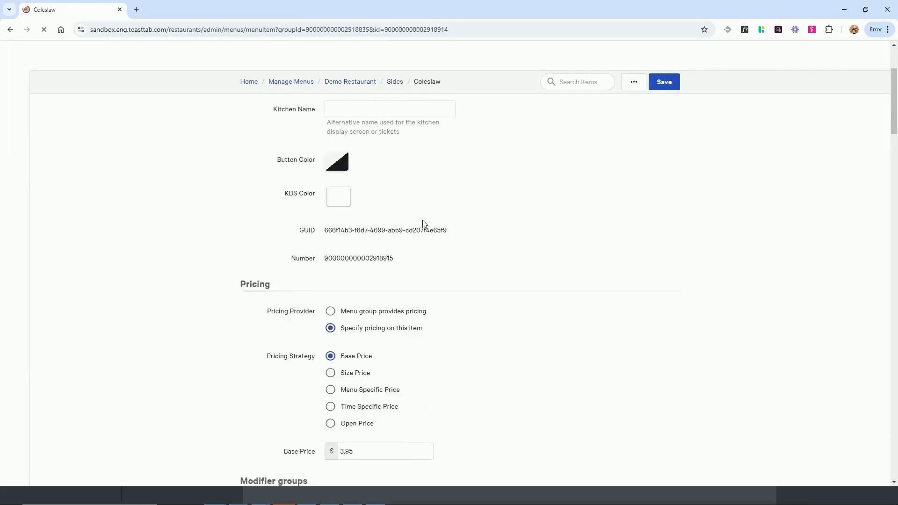
pyautogui.scroll(-4, 426, 229)
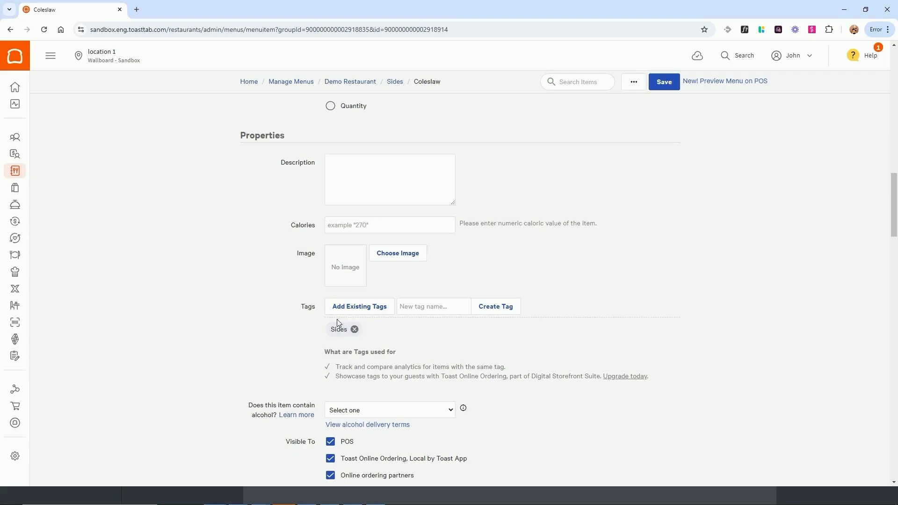
# Step: Replace the Coleslaw item's existing tag with a newly created tag named Sides
pyautogui.click(414, 309)
pyautogui.write('Sides')
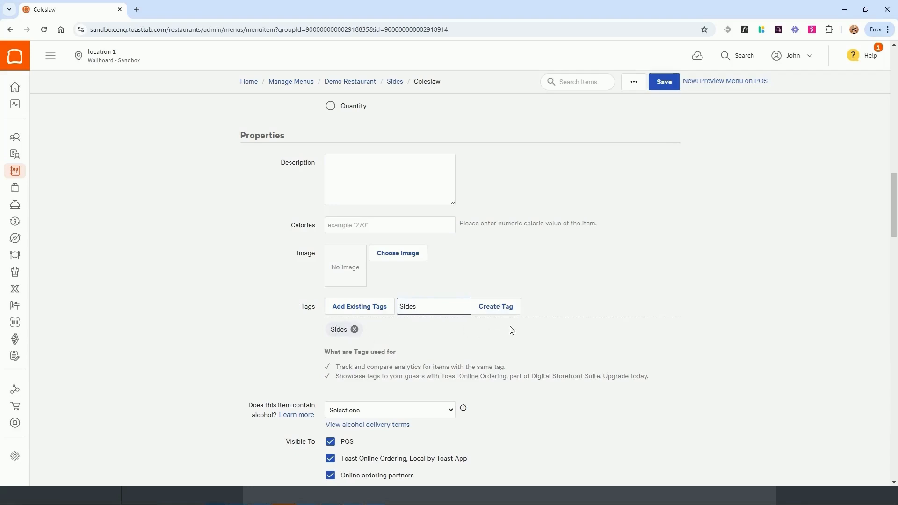
pyautogui.click(354, 330)
pyautogui.click(504, 310)
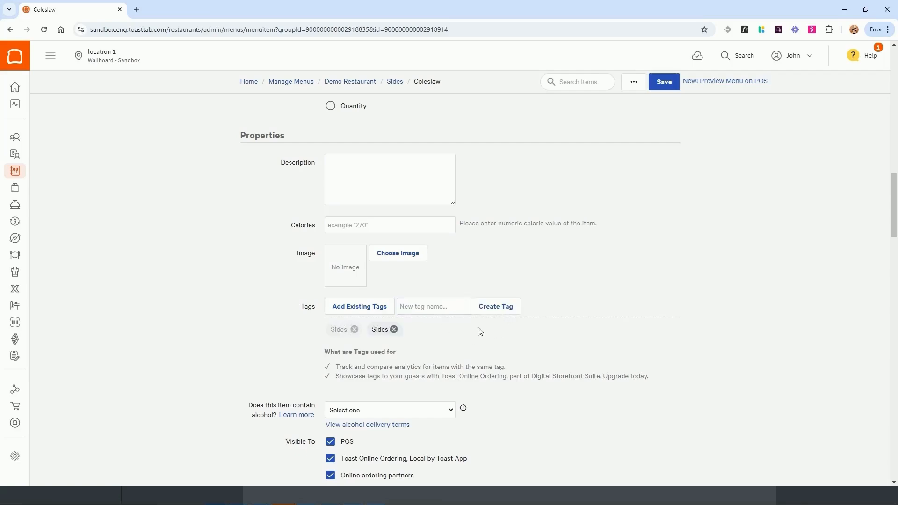
# Step: Save the Coleslaw item and publish the menu changes
pyautogui.scroll(15, 485, 315)
pyautogui.scroll(4, 395, 142)
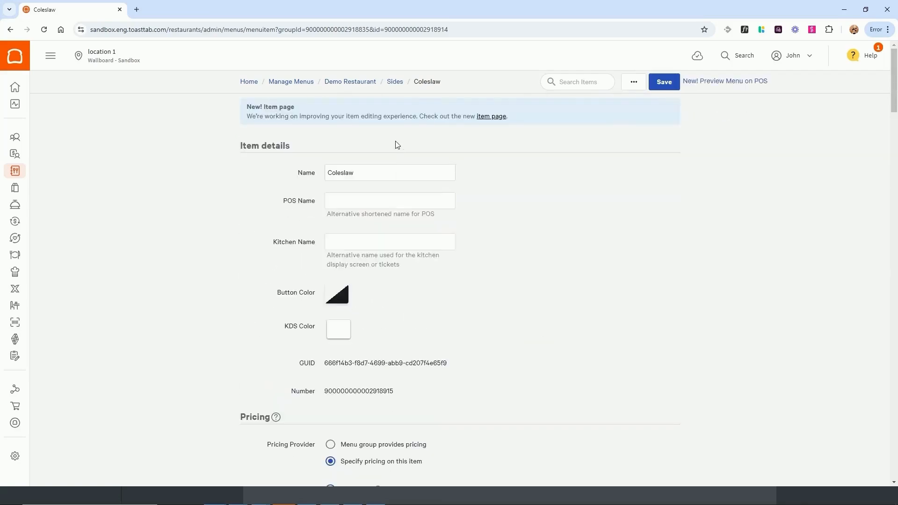
pyautogui.scroll(-15, 533, 222)
pyautogui.click(664, 82)
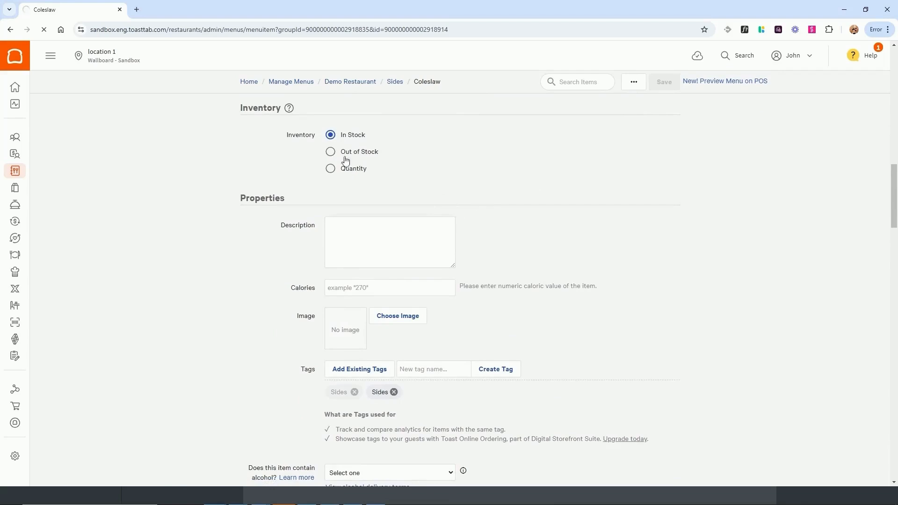
pyautogui.click(381, 283)
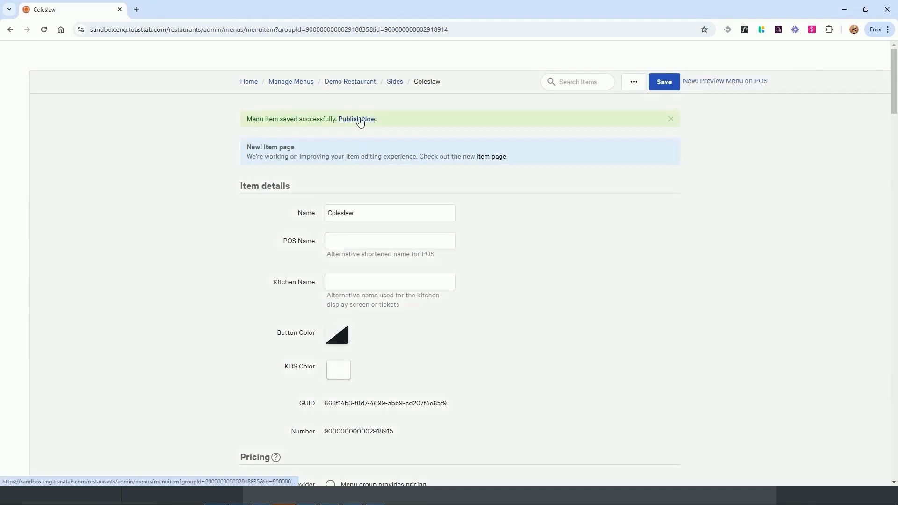
pyautogui.click(360, 120)
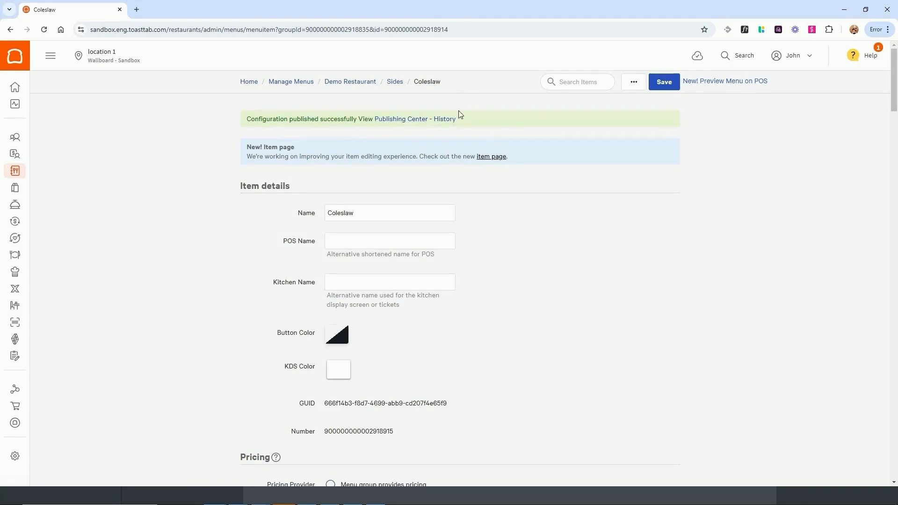
# Step: Switch to Wallboard's external datasources and refresh the Toast Menu datasource
pyautogui.moveTo(453, 10); pyautogui.dragTo(0, 59)
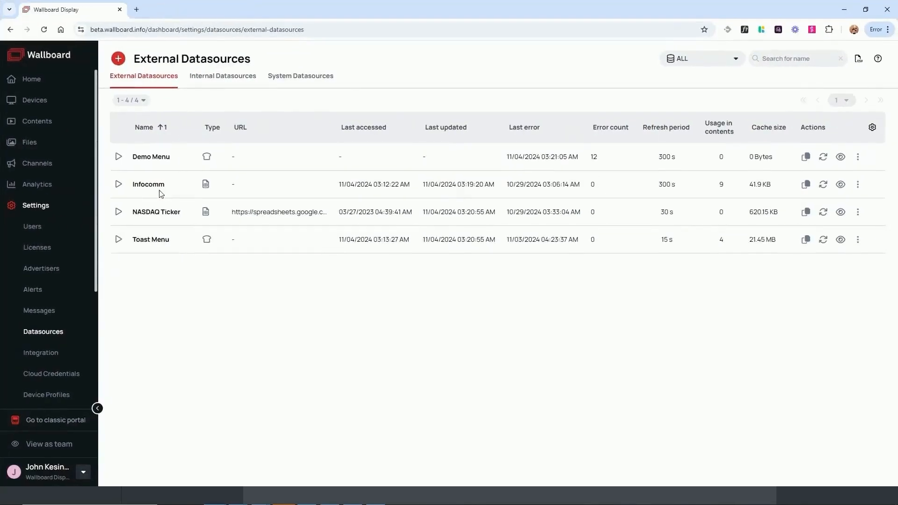
pyautogui.click(824, 244)
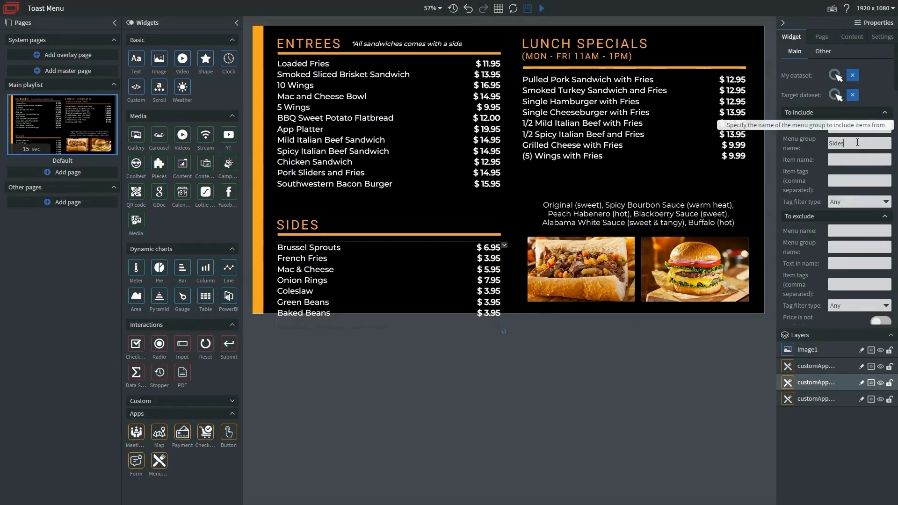
# Step: Clear the Sides widget's included menu group, include the item tag Sides instead, and raise its bottom edge to within the page
pyautogui.press('BackSpace')
pyautogui.press('BackSpace')
pyautogui.press('BackSpace')
pyautogui.press('BackSpace')
pyautogui.press('BackSpace')
pyautogui.click(856, 178)
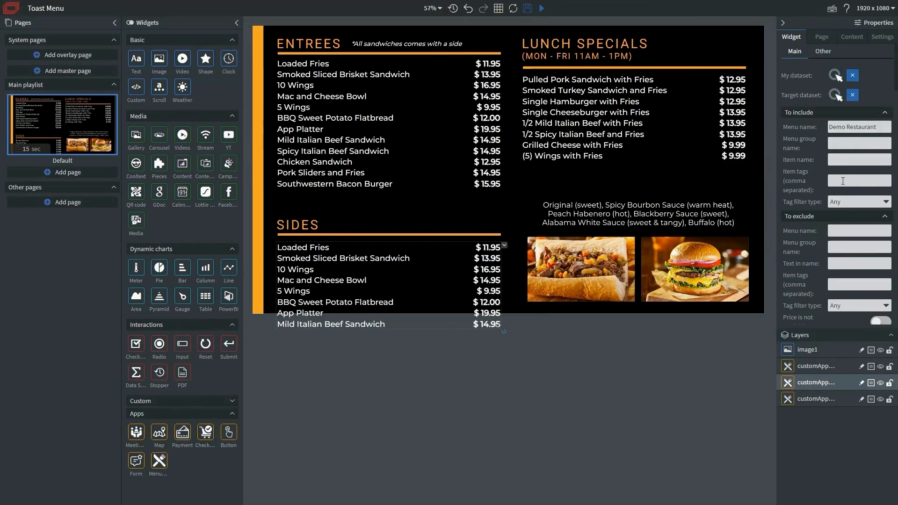
pyautogui.write('Sides')
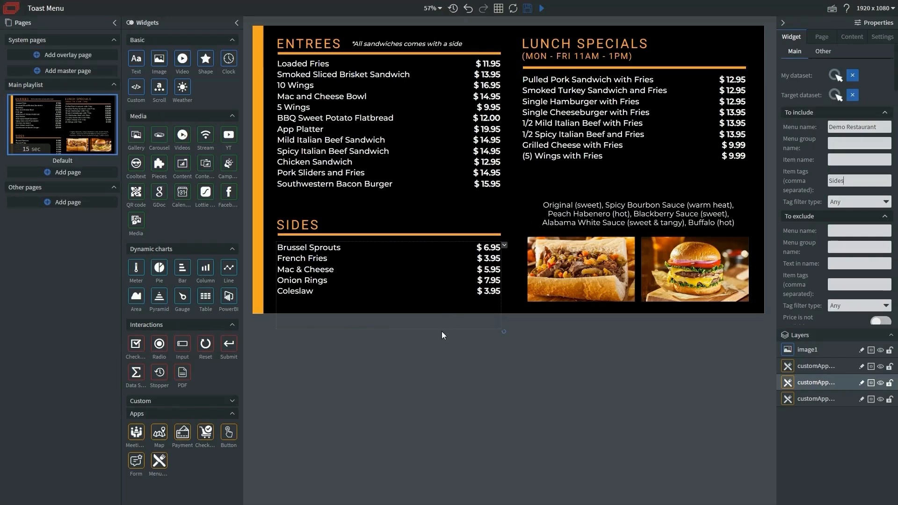
pyautogui.moveTo(443, 329); pyautogui.dragTo(446, 312)
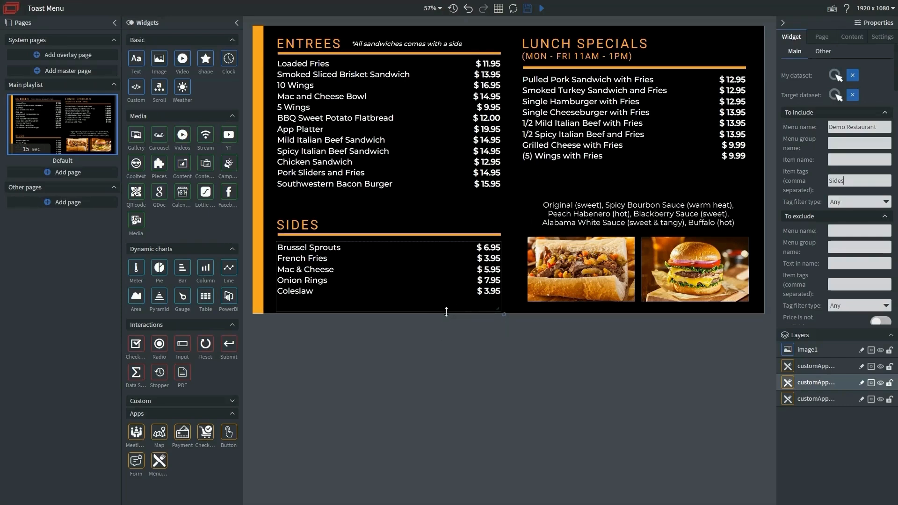
pyautogui.click(666, 173)
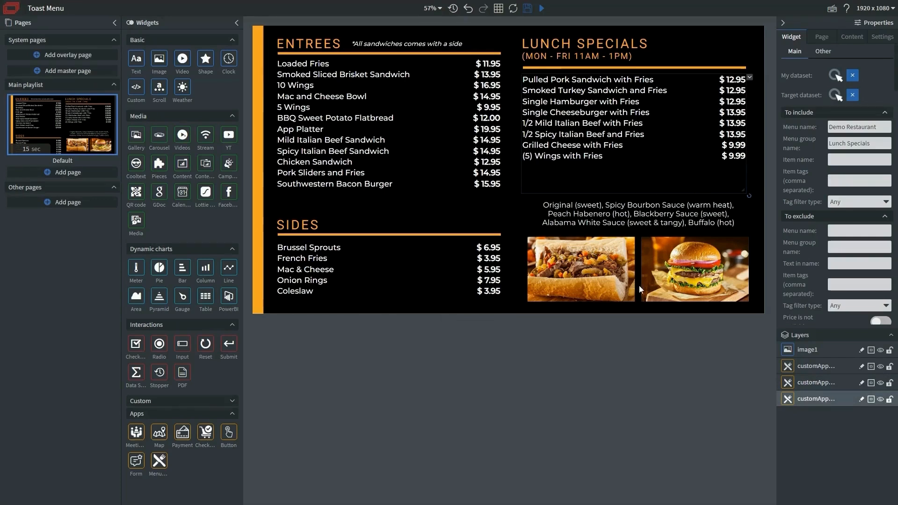